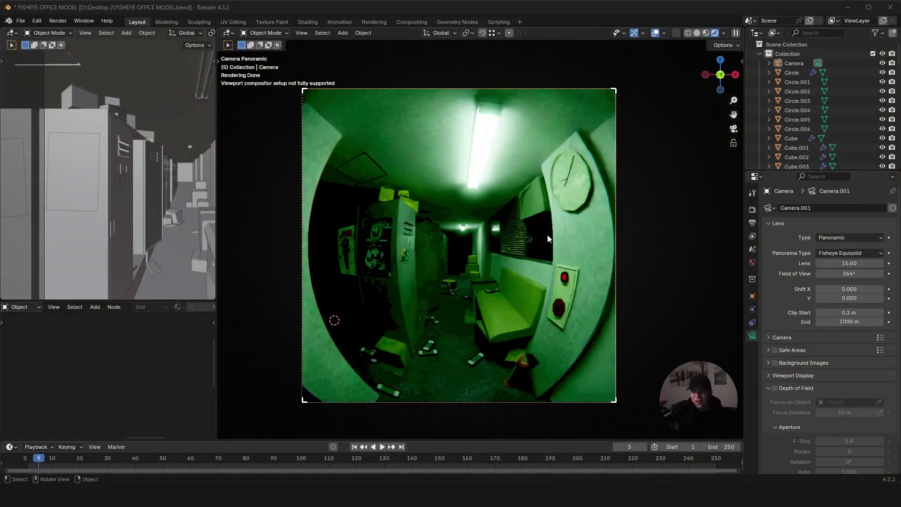
Step: Select the wall pillar holding the clock and show its material node tree
shift+middle_drag(566, 237, 524, 230)
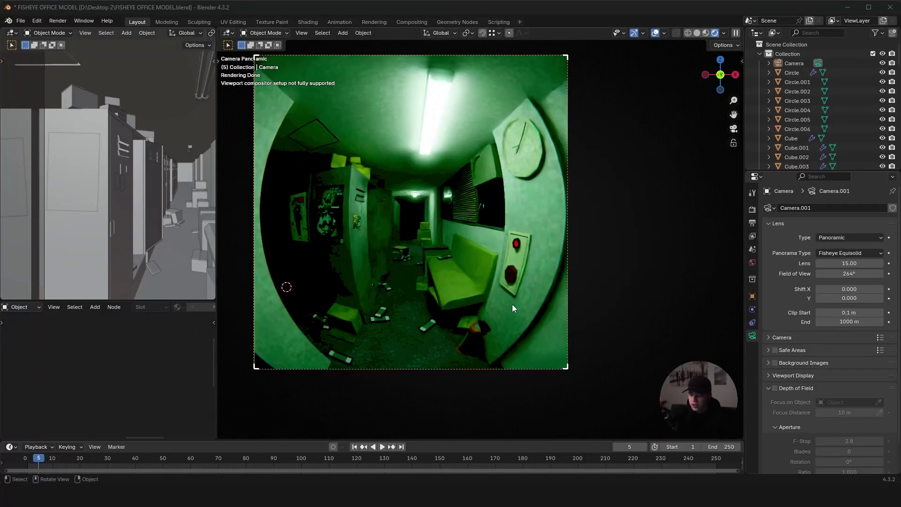
click(545, 193)
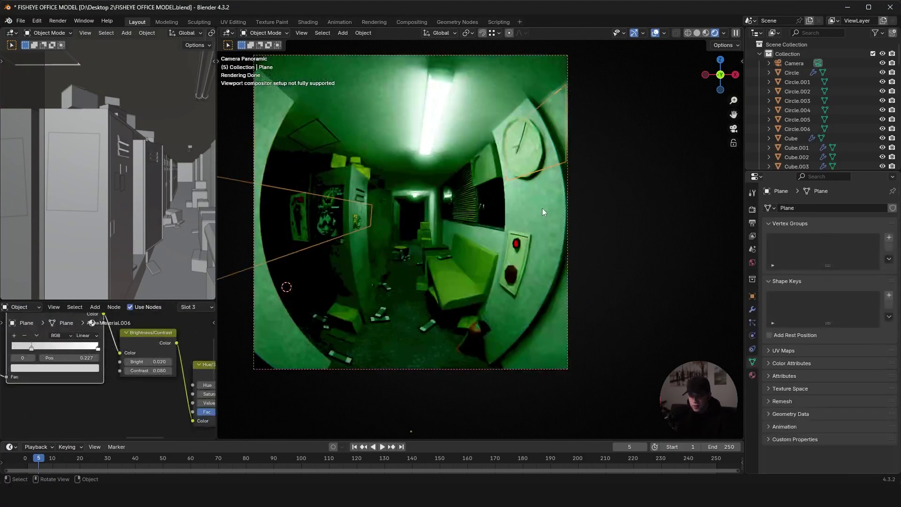
middle_drag(543, 208, 201, 340)
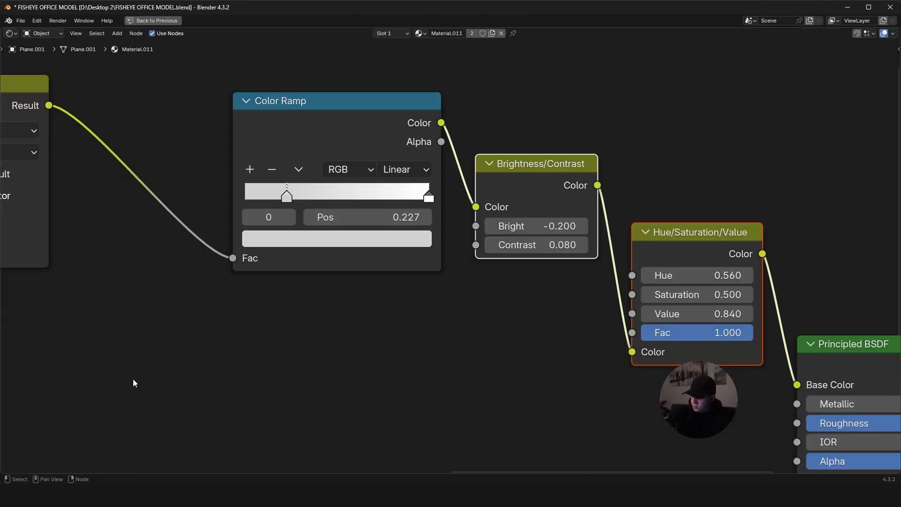
Step: Move the Hue/Saturation/Value node up in line with the Brightness/Contrast node
scroll(380, 190, down, 2)
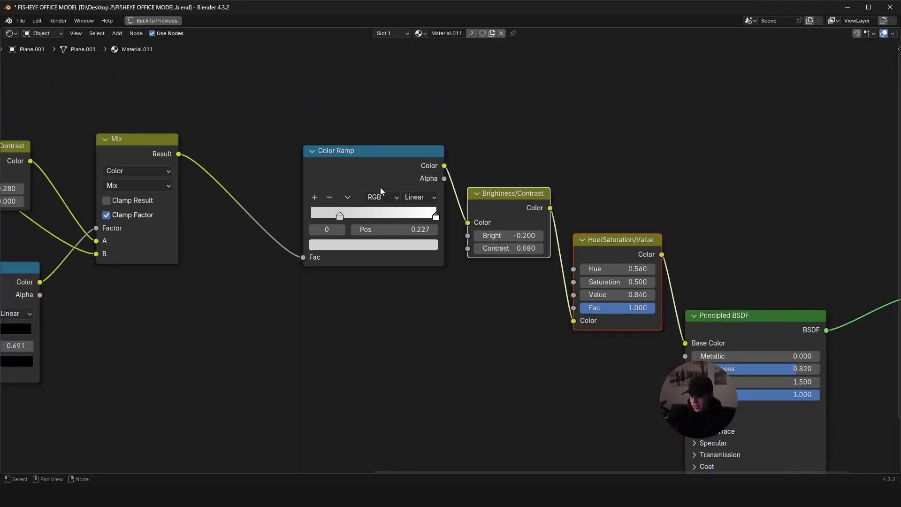
scroll(380, 188, down, 15)
drag(88, 364, 527, 169)
drag(383, 326, 519, 190)
key(g)
click(505, 203)
click(534, 227)
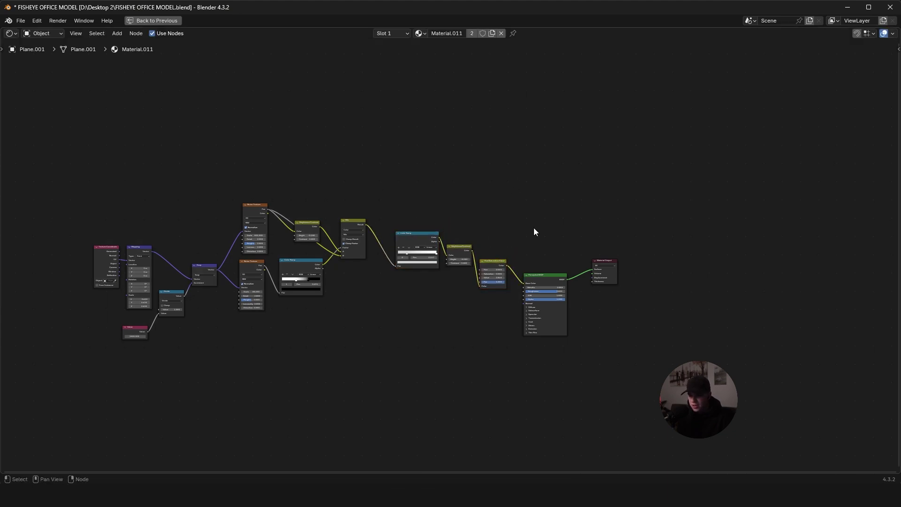
drag(500, 249, 500, 247)
drag(494, 261, 496, 241)
click(495, 221)
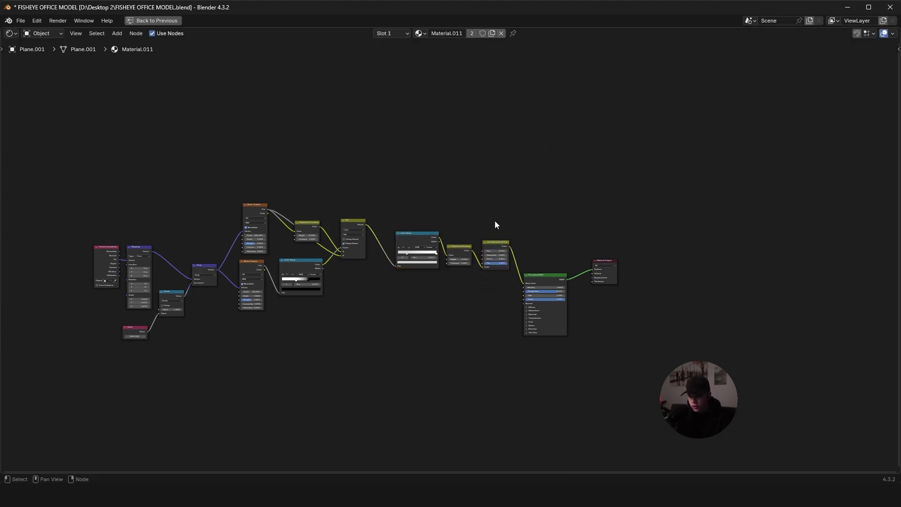
Step: Restore the multi-editor layout with a larger shader editor and isolate the wall pillar in local view
middle_drag(337, 231, 438, 219)
scroll(438, 218, down, 1)
scroll(438, 218, up, 2)
key(ctrl+space)
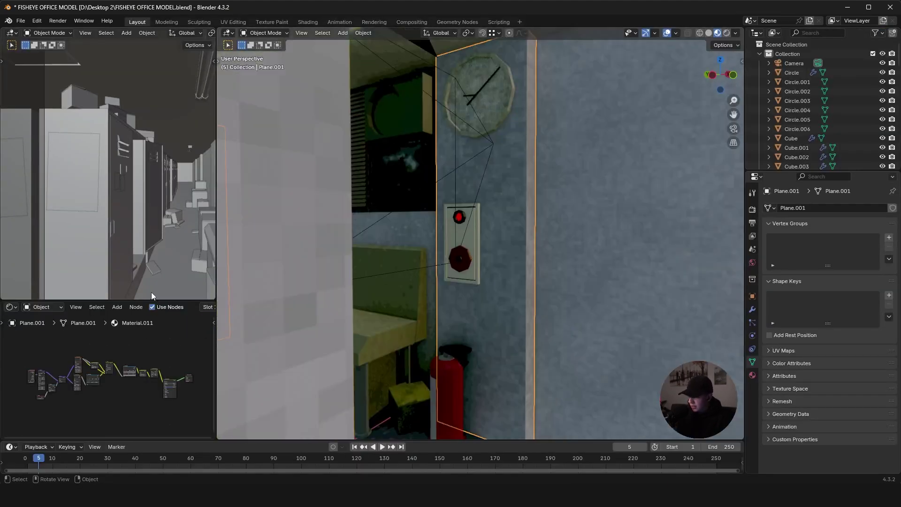
drag(155, 299, 160, 140)
scroll(447, 129, down, 3)
middle_drag(448, 128, 539, 161)
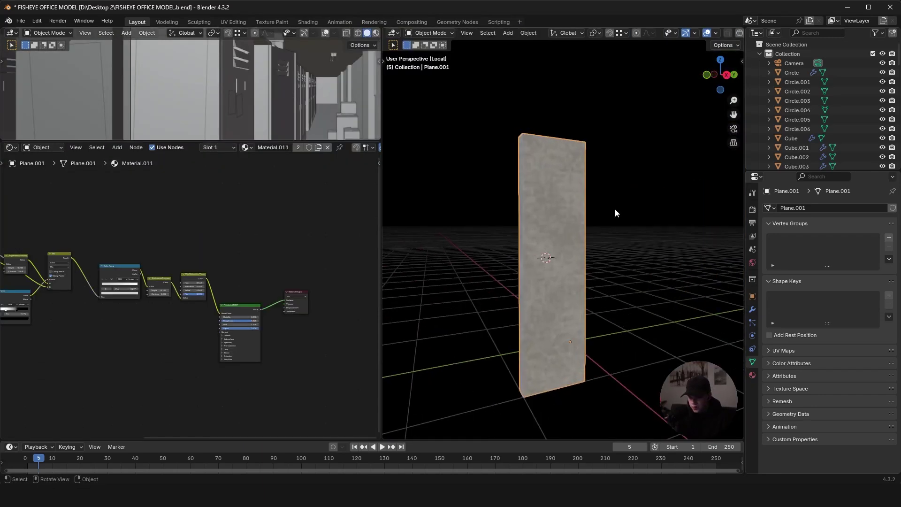
Step: Examine the pillar's pixelated surface and the Texture Coordinate, Mapping and Value nodes that drive it
mouse_move(615, 210)
middle_down()
mouse_move(633, 220)
mouse_move(629, 202)
middle_up()
scroll(629, 202, up, 1)
scroll(111, 309, down, 5)
middle_drag(111, 310, 194, 326)
scroll(55, 326, up, 10)
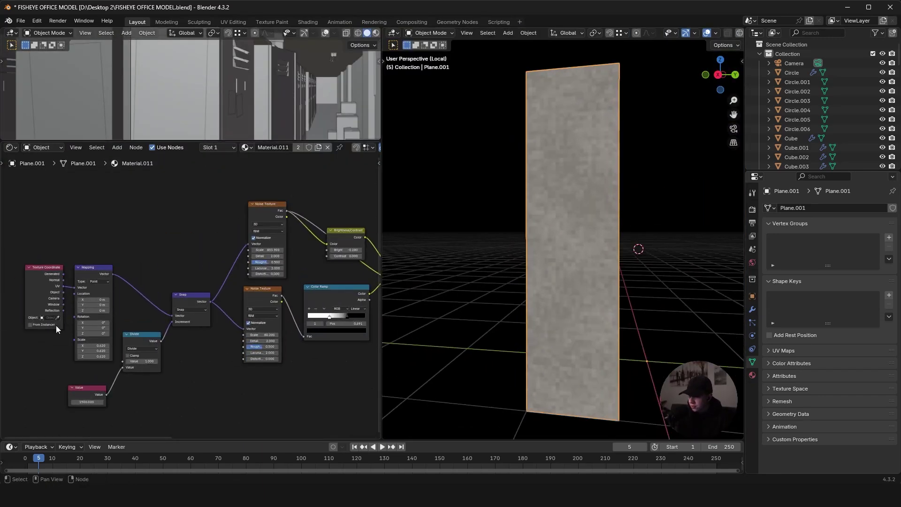
middle_drag(55, 325, 130, 295)
scroll(213, 230, up, 4)
drag(9, 313, 198, 195)
click(286, 192)
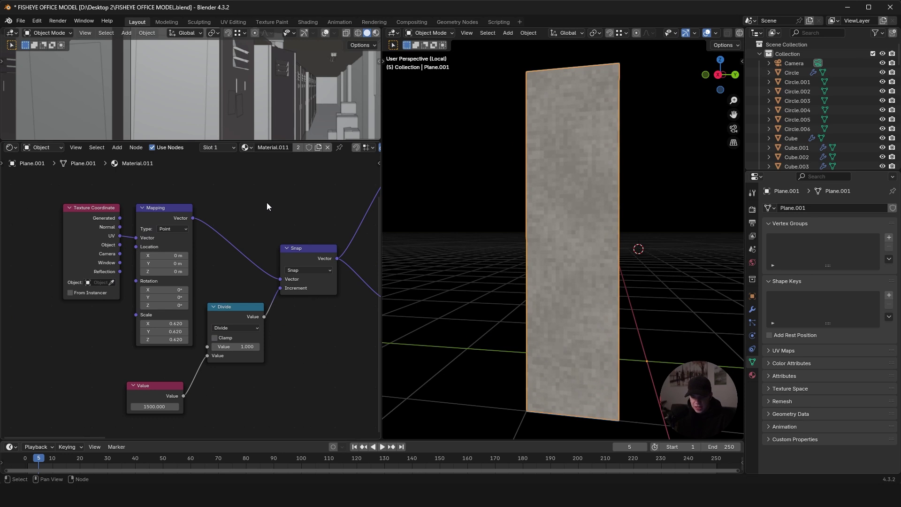
Step: Temporarily cut the Snap node's links to both Noise Texture nodes to compare the surface, and undo the cut
scroll(299, 235, down, 3)
middle_drag(299, 236, 194, 238)
ctrl+right_drag(207, 207, 203, 324)
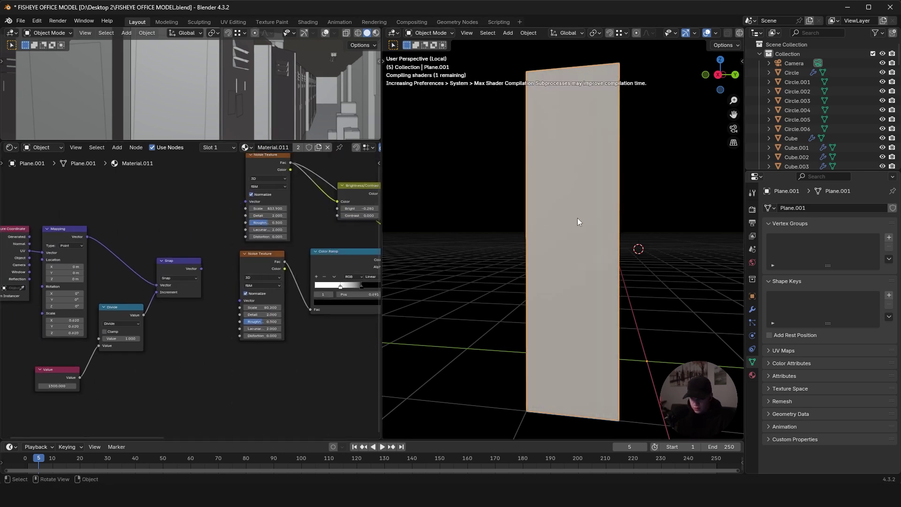
scroll(578, 218, up, 2)
middle_drag(577, 218, 626, 204)
scroll(596, 204, down, 2)
scroll(596, 204, up, 3)
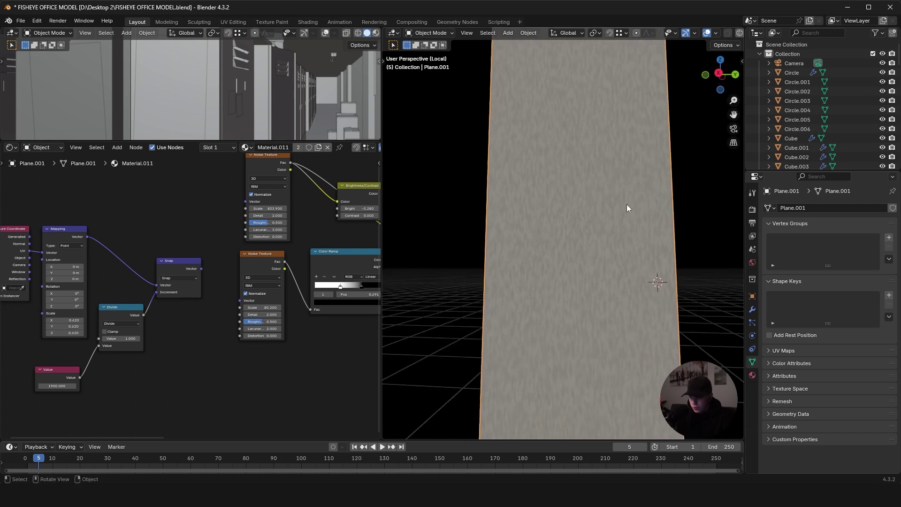
key(ctrl+z)
Step: Review the pixelation chain from Texture Coordinate and Mapping through the Value, Divide and Snap nodes
middle_drag(147, 269, 232, 250)
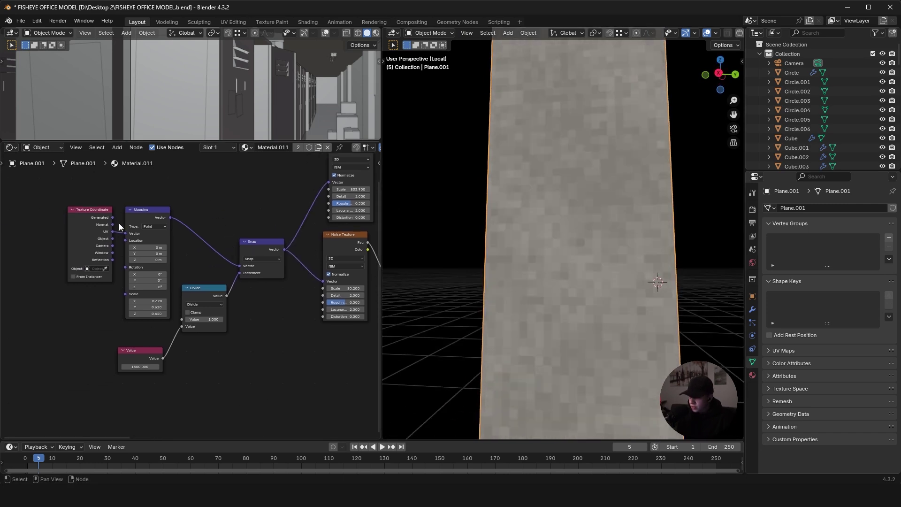
scroll(119, 223, up, 4)
middle_drag(117, 228, 146, 210)
middle_drag(264, 261, 119, 270)
middle_drag(111, 212, 263, 225)
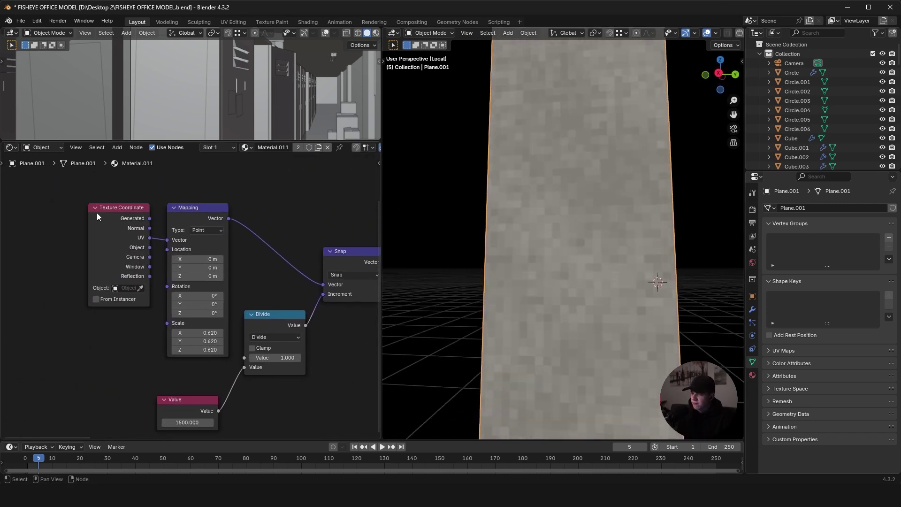
drag(97, 211, 70, 206)
right_click(70, 207)
mouse_move(192, 207)
mouse_down()
mouse_move(146, 212)
mouse_move(188, 214)
mouse_up()
right_click(188, 213)
scroll(301, 219, down, 3)
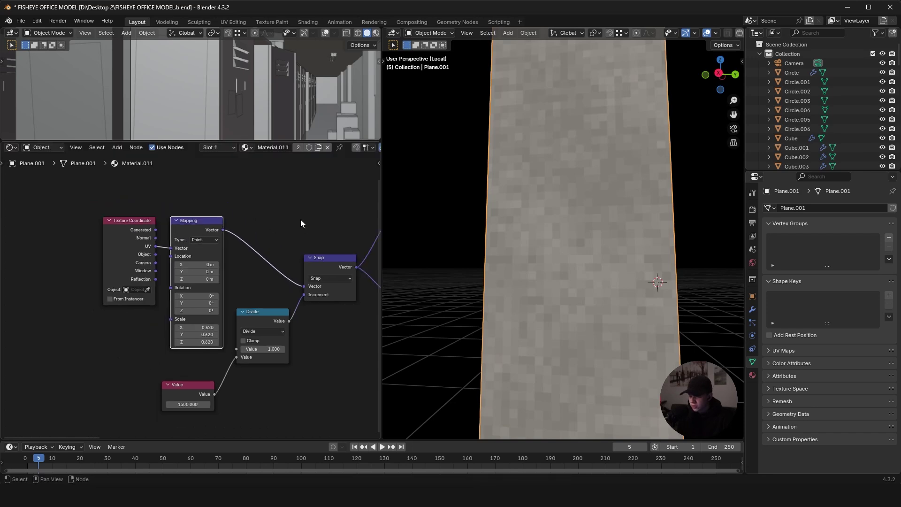
click(300, 219)
middle_drag(348, 219, 249, 210)
scroll(191, 292, down, 2)
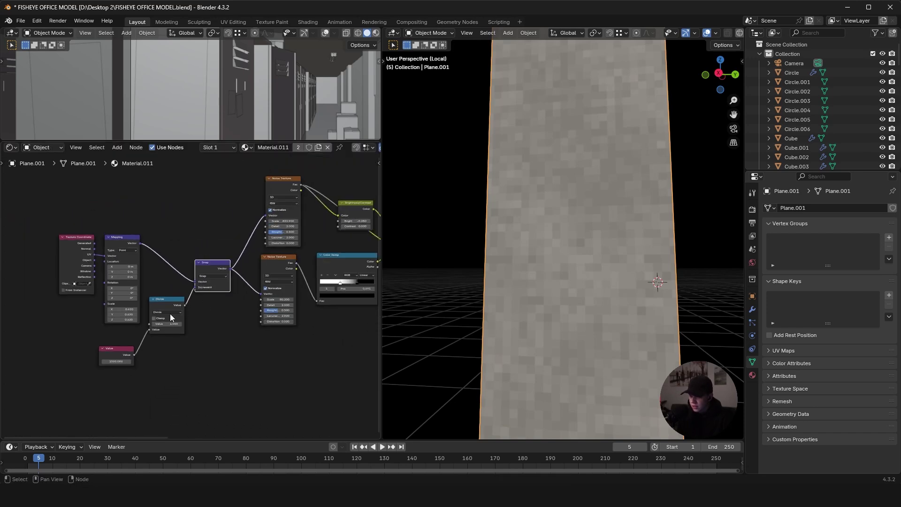
click(103, 350)
scroll(191, 298, up, 2)
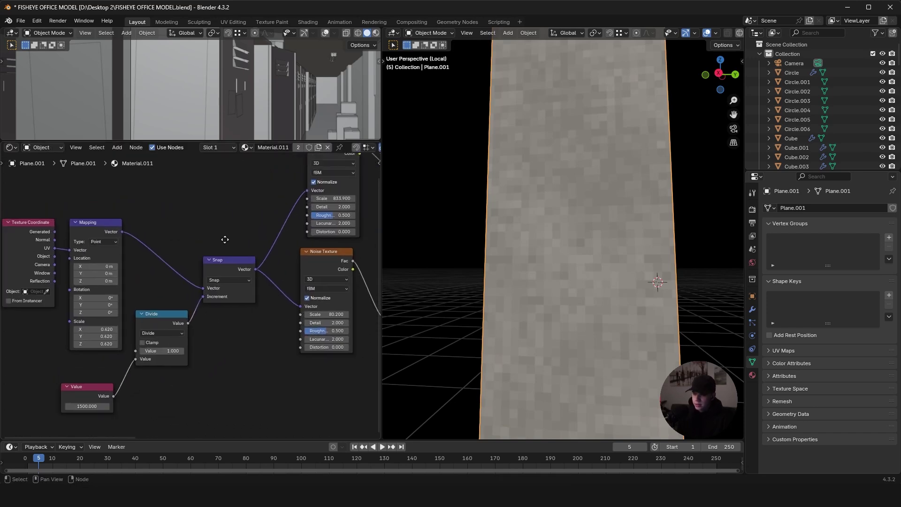
Step: Add a Vector Math node set to Snap above the existing one and feed it the Mapping node's Vector output
key(shift+a)
click(218, 227)
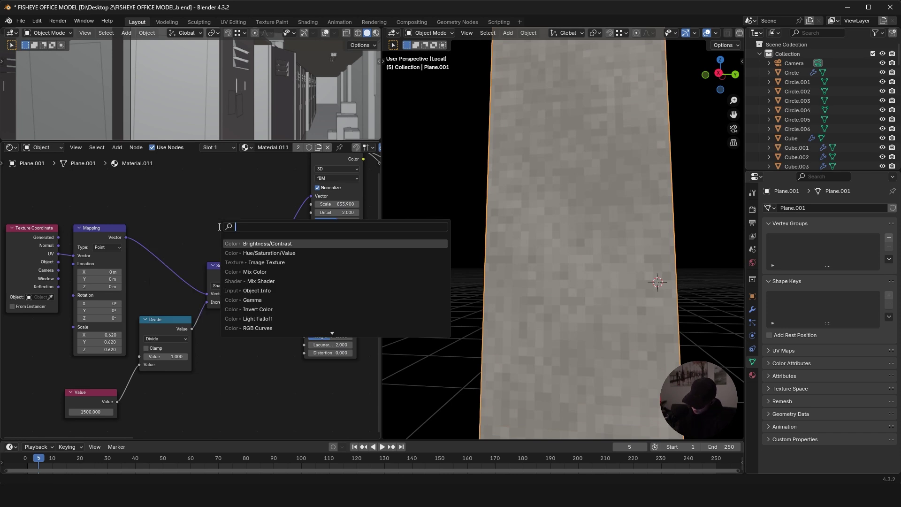
text(vector)
key(Return)
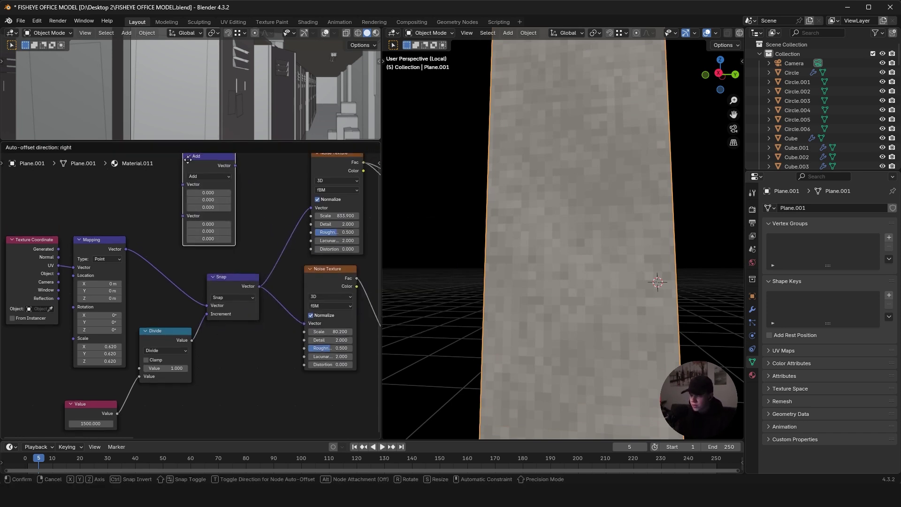
click(201, 207)
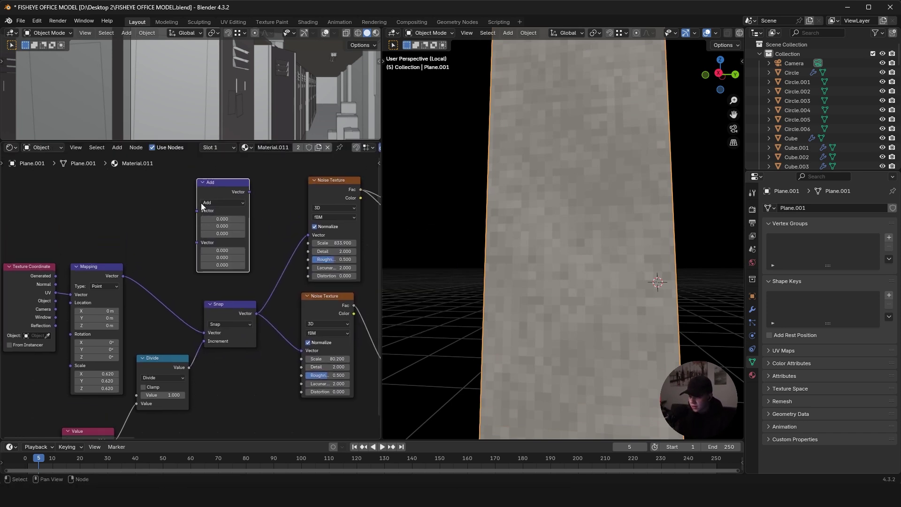
click(215, 202)
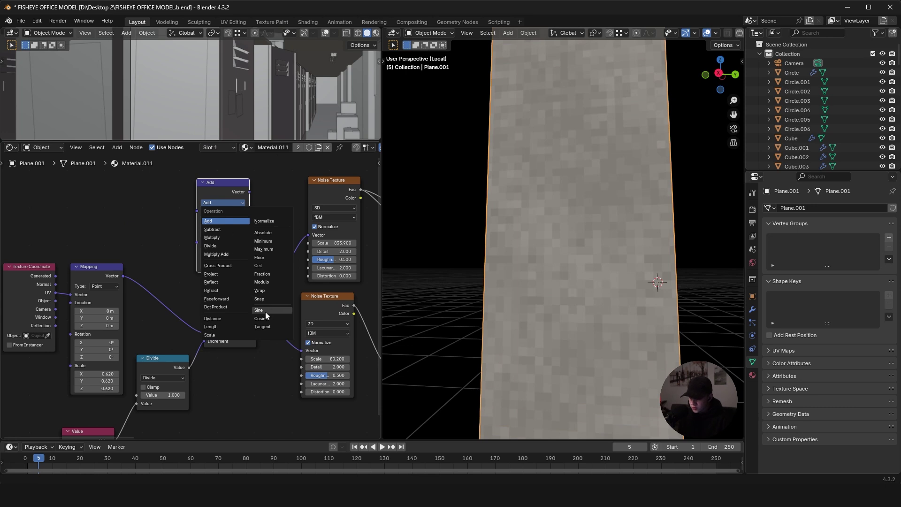
click(260, 298)
scroll(182, 211, left, 5)
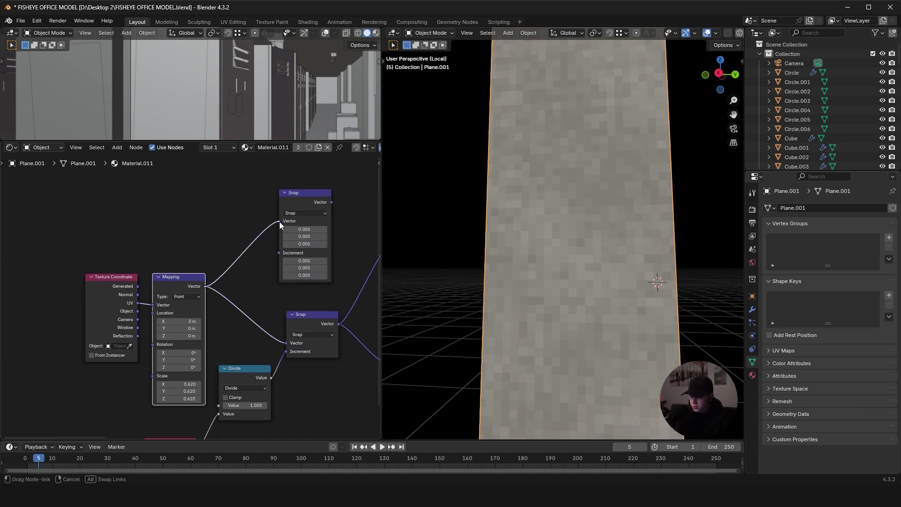
drag(280, 222, 280, 222)
scroll(282, 230, down, 1)
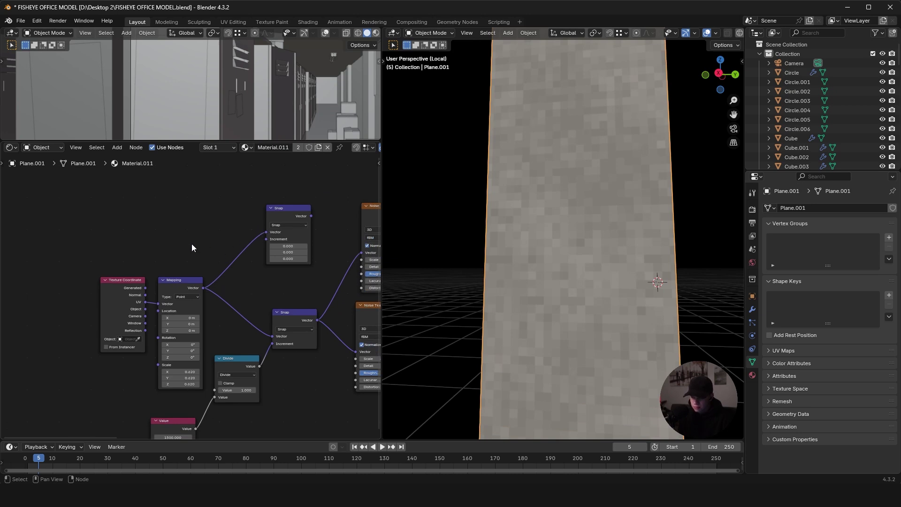
Step: Add a Math node set to Divide and connect its output to the new Snap node's Increment
key(shift+a)
text(add)
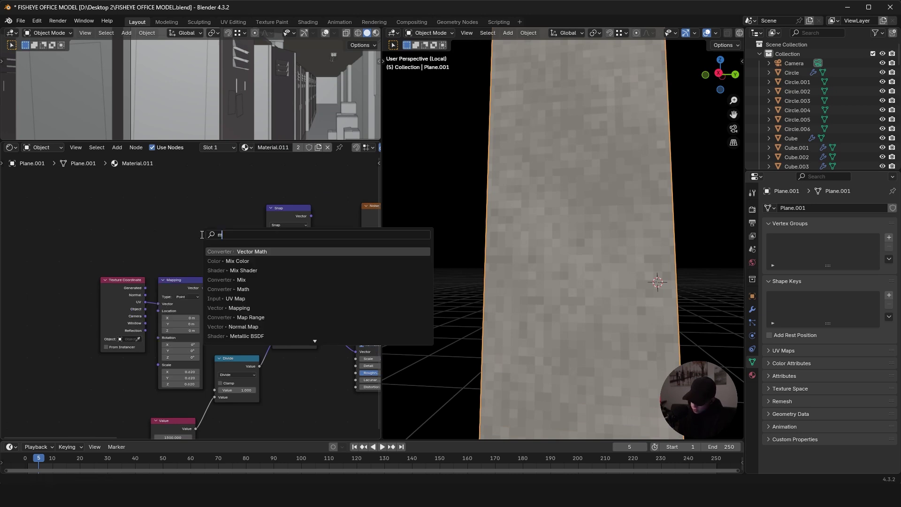
key(Return)
click(174, 208)
click(173, 213)
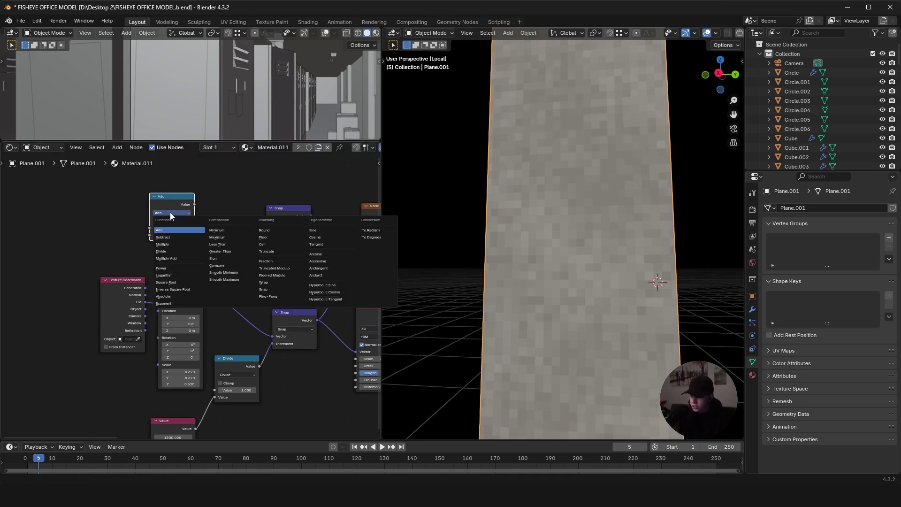
click(170, 252)
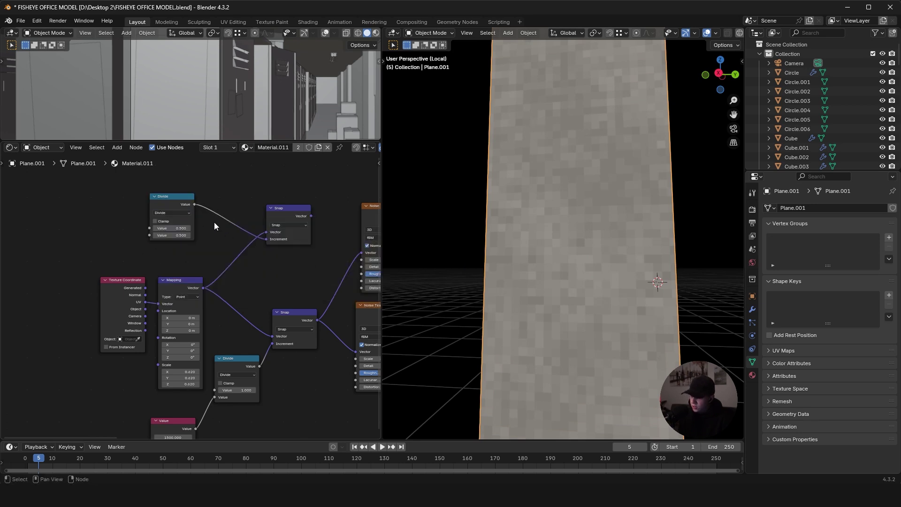
Step: Add a Value node feeding the new Divide node's second input, and set the first input to 1.000
key(shift+a)
text(vale)
key(Return)
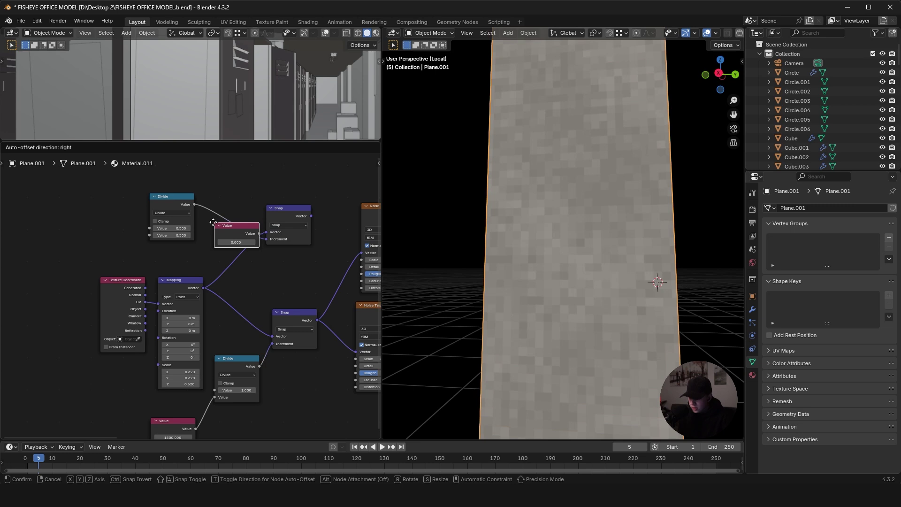
click(125, 236)
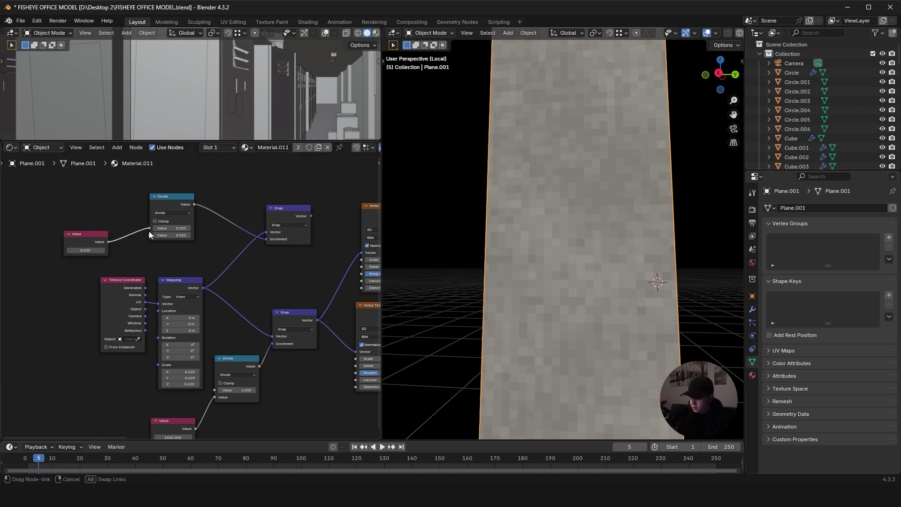
drag(148, 231, 152, 234)
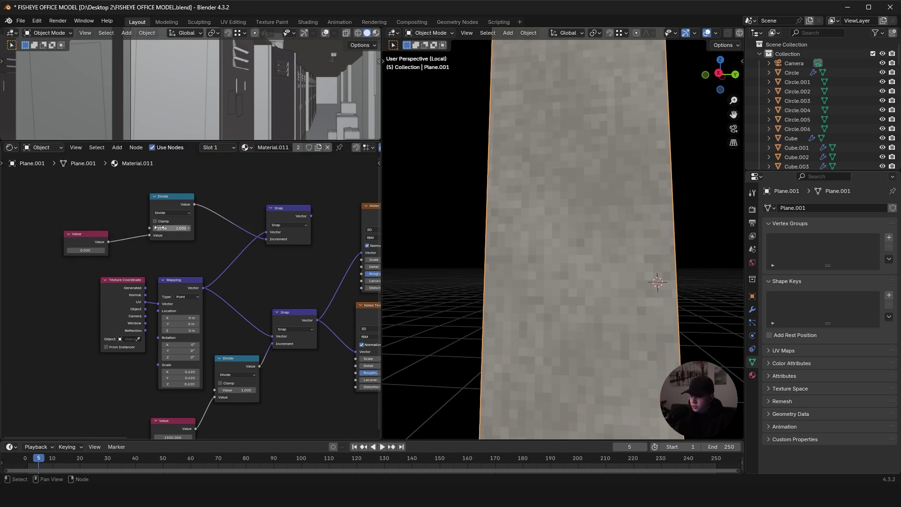
scroll(85, 219, up, 2)
scroll(188, 225, down, 1)
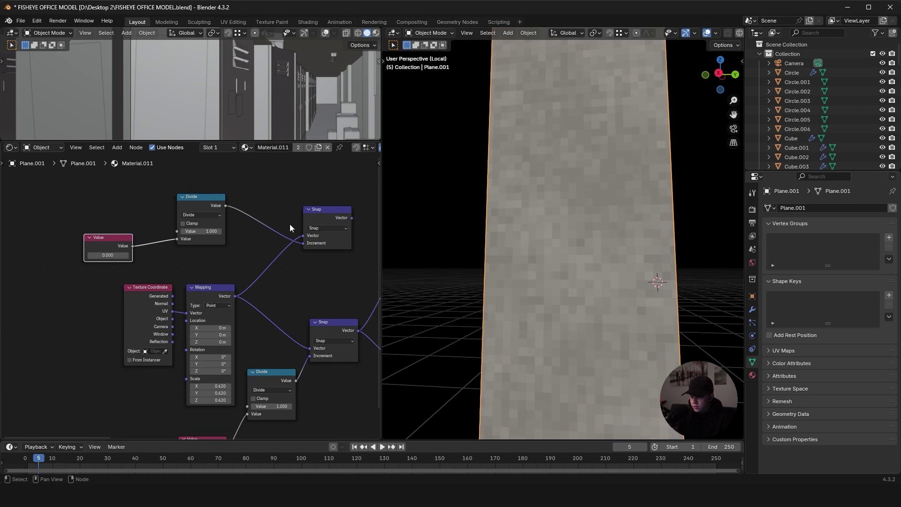
Step: Connect the new Snap node's Vector output to the Vector inputs of both Noise Texture nodes
middle_drag(289, 224, 198, 218)
drag(261, 252, 262, 252)
scroll(244, 226, down, 1)
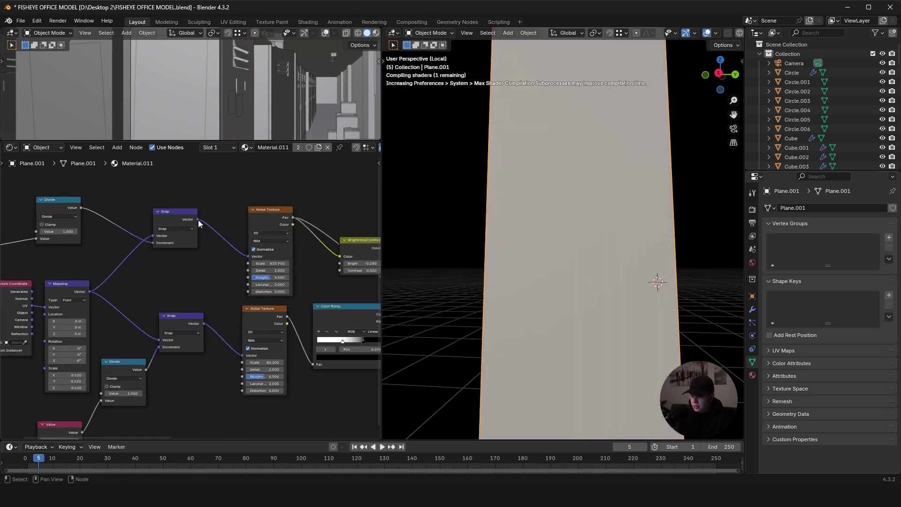
drag(199, 221, 247, 352)
Step: Set the new Value node to 1000
middle_drag(61, 262, 235, 258)
scroll(160, 253, up, 6)
mouse_move(124, 246)
mouse_down()
mouse_move(301, 246)
mouse_move(138, 245)
mouse_up()
text(100)
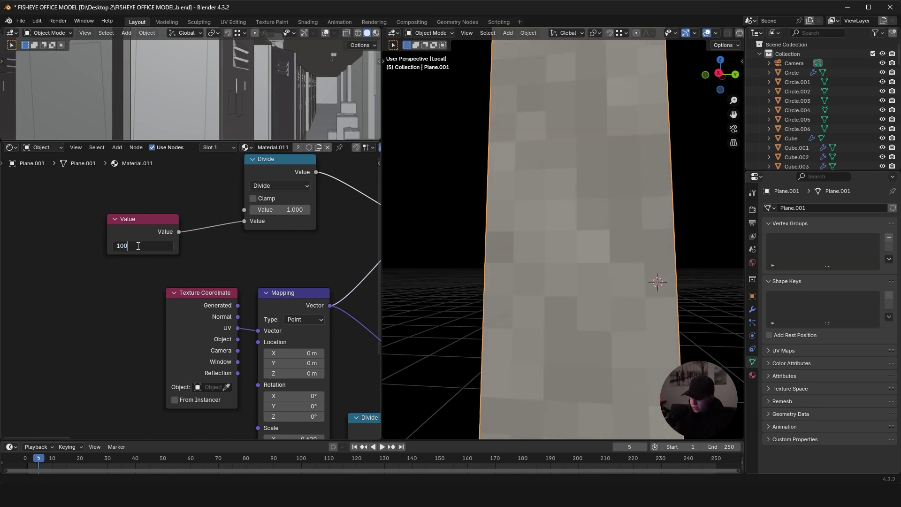
text(0)
key(Return)
Step: Inspect the pixelated pillar together with the newly built Value, Divide and Snap nodes
middle_drag(400, 208, 453, 203)
scroll(207, 231, down, 2)
middle_drag(202, 231, 175, 247)
drag(63, 267, 293, 193)
click(268, 199)
scroll(286, 209, down, 1)
middle_drag(301, 220, 214, 216)
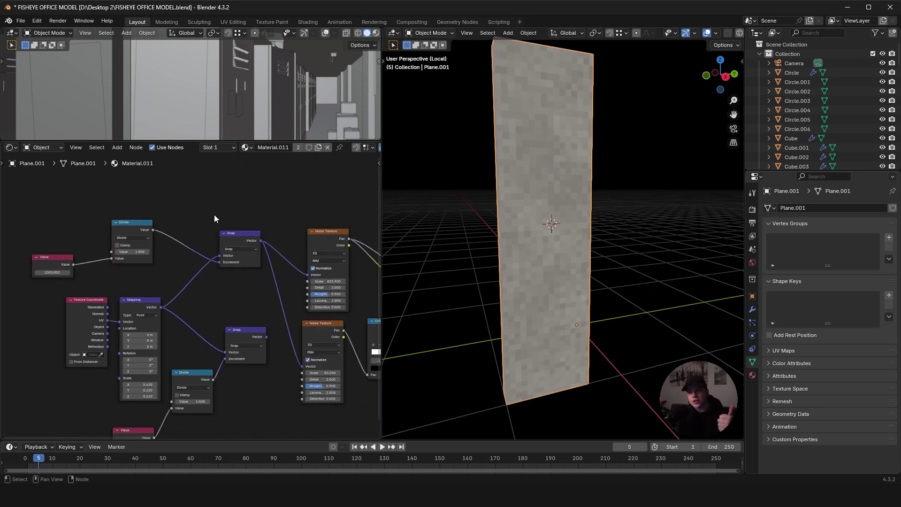
Step: Leave local view to bring back the whole office corridor with lockers and posters
scroll(591, 220, down, 4)
key(slash)
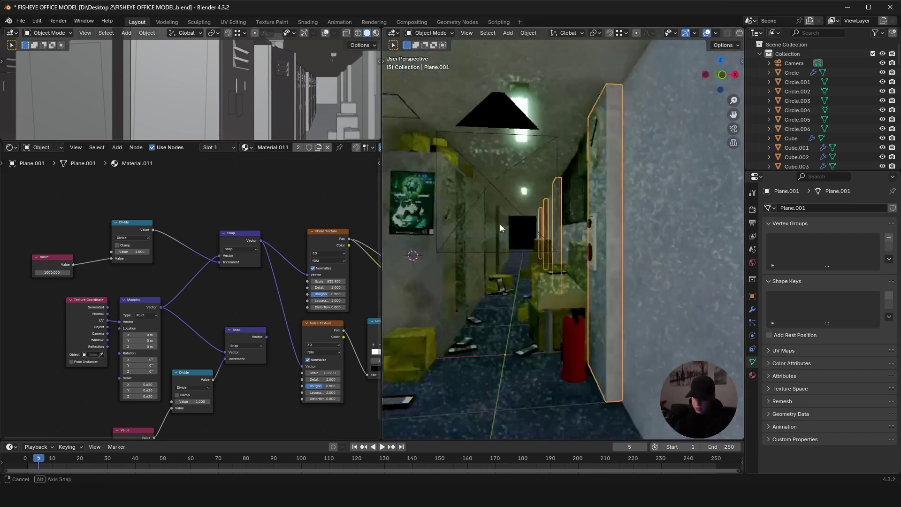
scroll(500, 223, down, 3)
middle_drag(500, 224, 520, 234)
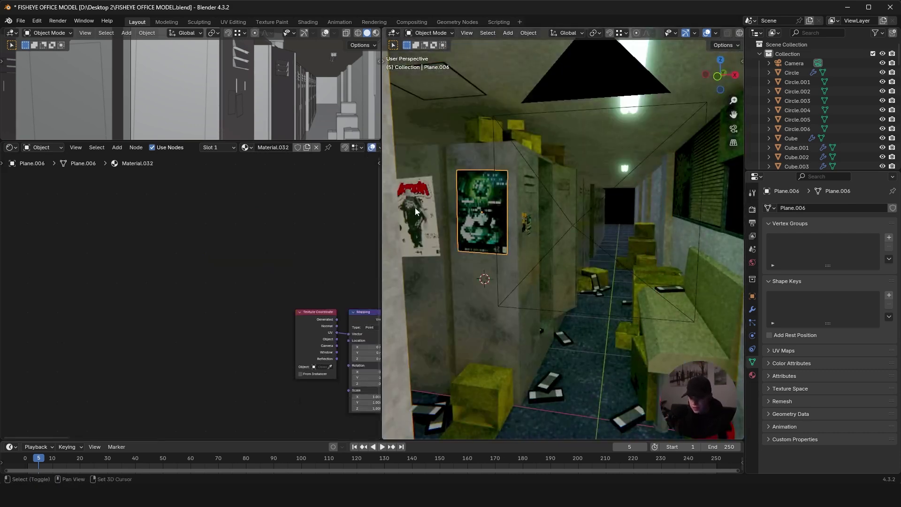
Step: Select the white poster with the red lettering and set its material's Value node to 39.2
click(416, 207)
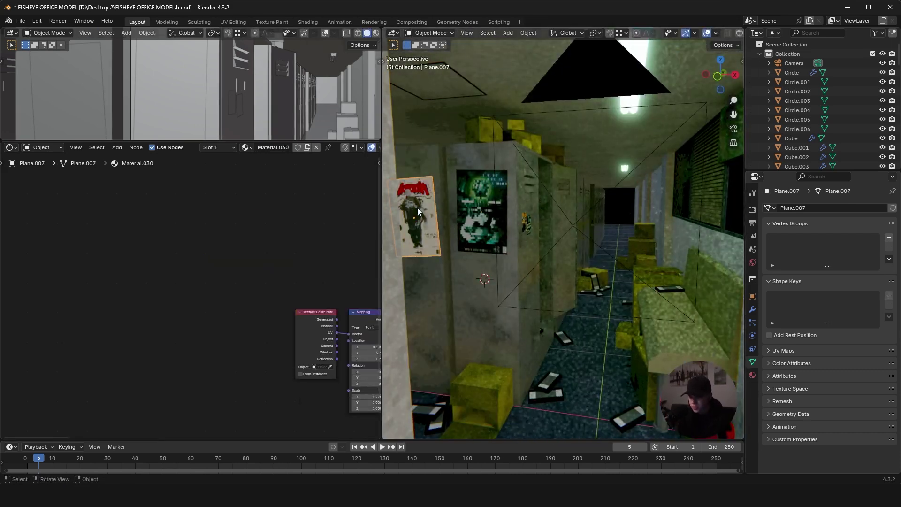
key(KP_Decimal)
scroll(541, 221, down, 6)
middle_drag(266, 308, 89, 206)
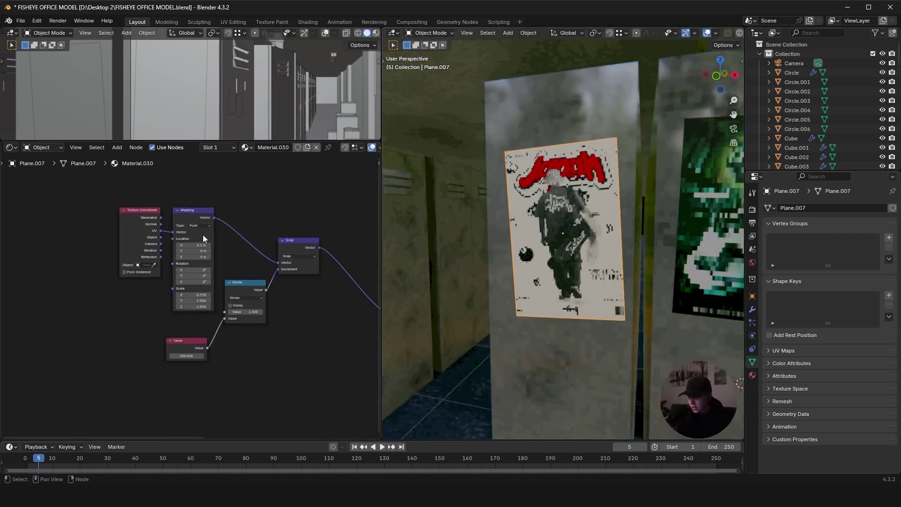
scroll(194, 298, up, 4)
drag(193, 381, 159, 382)
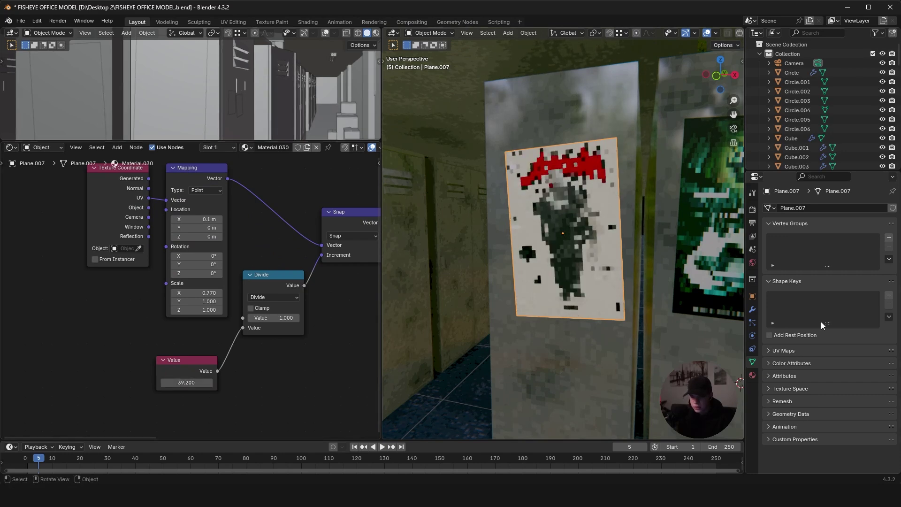
Step: Examine the pixelated posters, the locker surfaces up close and the locker material's node tree
scroll(660, 199, up, 5)
scroll(615, 203, down, 6)
middle_drag(615, 203, 531, 223)
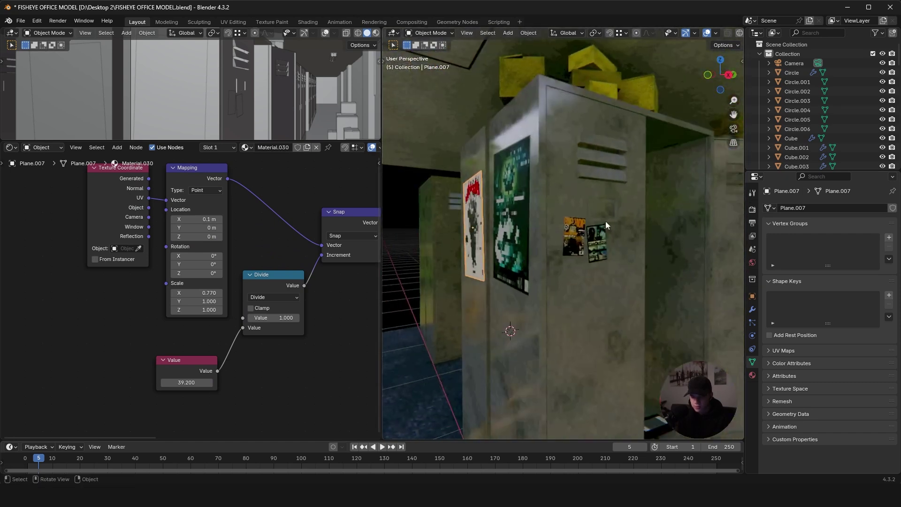
scroll(627, 224, up, 5)
scroll(628, 224, down, 6)
alt+scroll(632, 270, down, 1)
middle_drag(632, 269, 567, 243)
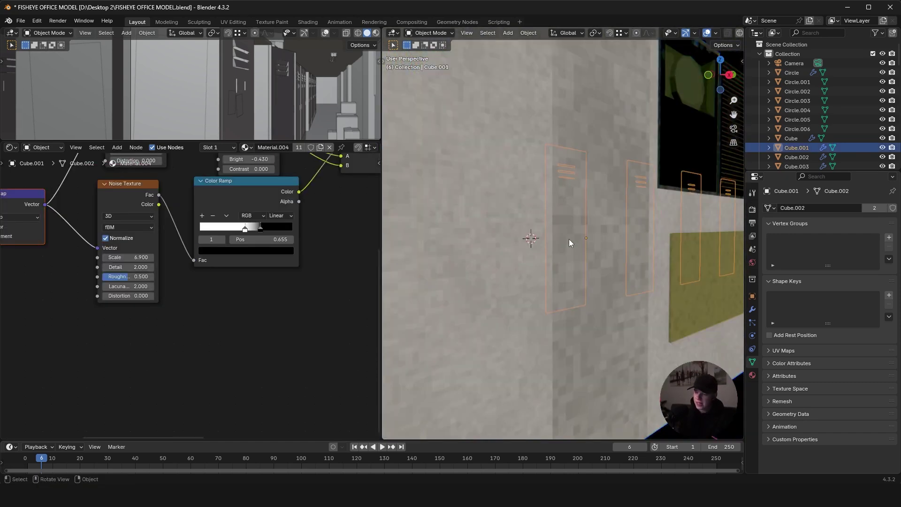
scroll(570, 240, up, 3)
scroll(309, 250, down, 3)
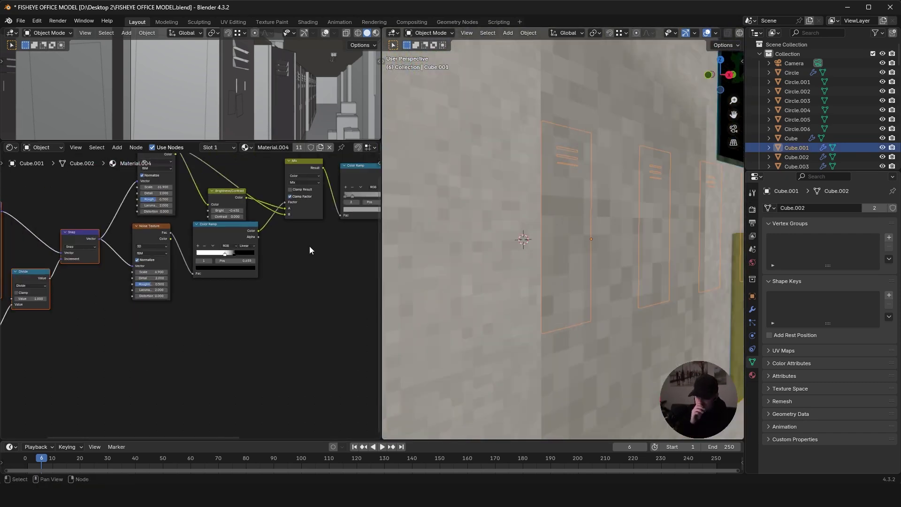
middle_drag(310, 249, 232, 302)
scroll(231, 302, down, 2)
scroll(217, 312, up, 1)
scroll(216, 314, up, 2)
scroll(560, 315, down, 5)
Step: Select the light-blue wall pillar and bring its face with the fire alarm into close view
middle_drag(560, 314, 665, 252)
key(alt+a)
click(588, 228)
key(KP_Decimal)
scroll(585, 247, up, 5)
scroll(666, 252, up, 3)
scroll(666, 252, down, 3)
key(grave)
key(Escape)
key(Tab)
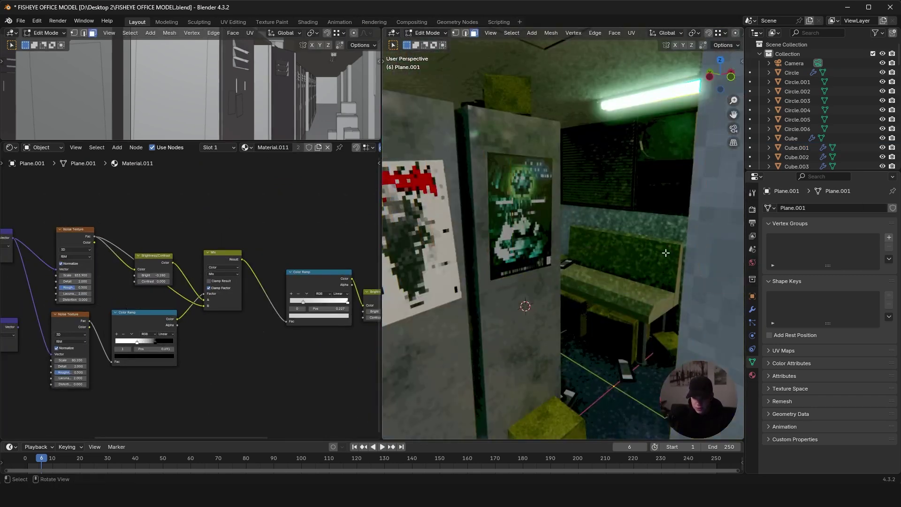
key(grave)
click(718, 301)
key(Tab)
shift+middle_drag(718, 302, 599, 267)
key(alt+a)
scroll(599, 268, up, 5)
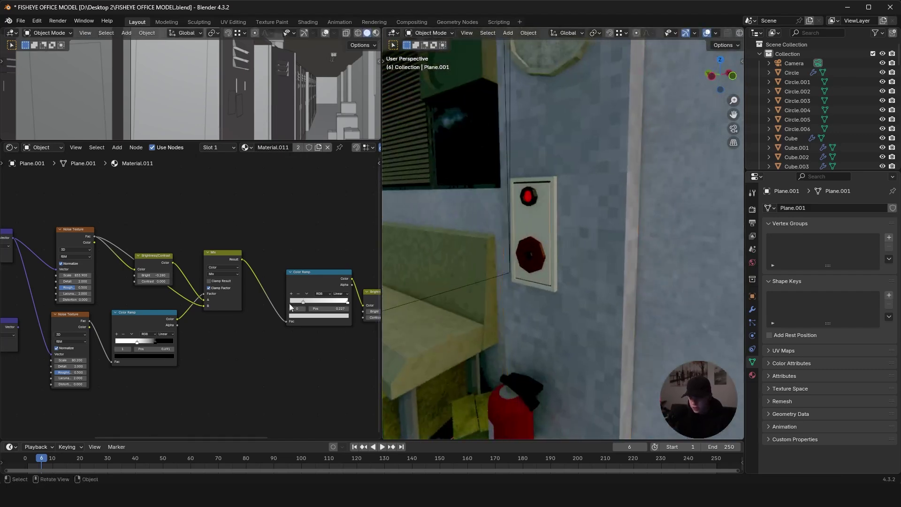
Step: Preview the upper and lower Noise Texture nodes of the pillar's material in turn on its surface
scroll(136, 310, down, 5)
middle_drag(133, 310, 202, 312)
scroll(248, 220, up, 6)
ctrl+shift+click(171, 237)
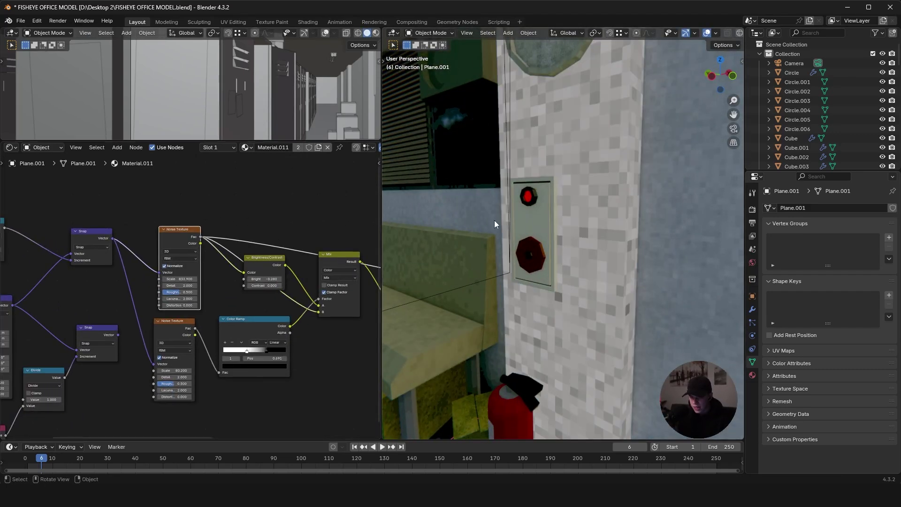
ctrl+shift+click(180, 327)
scroll(566, 214, down, 3)
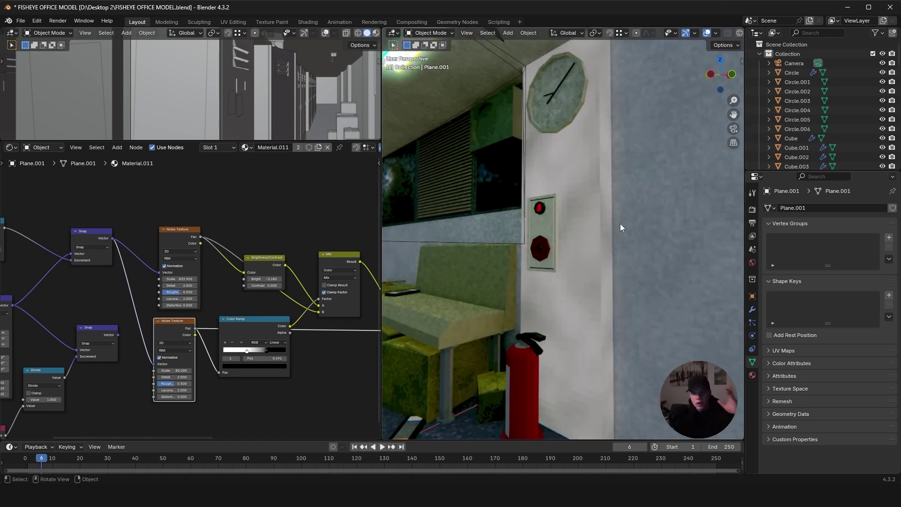
click(570, 243)
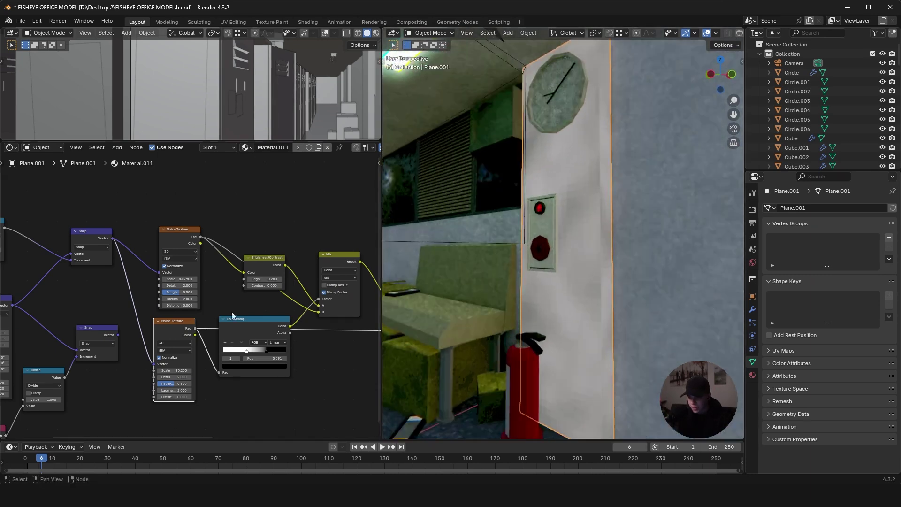
ctrl+shift+click(185, 238)
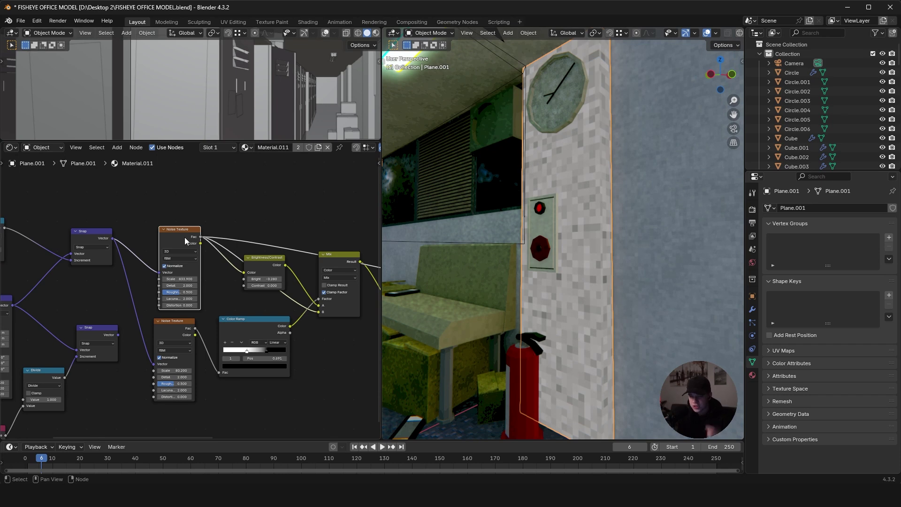
Step: Preview the pillar's lower Noise Texture and the Color Ramp it feeds, examining the black-and-white mask from several angles
middle_drag(294, 289, 219, 276)
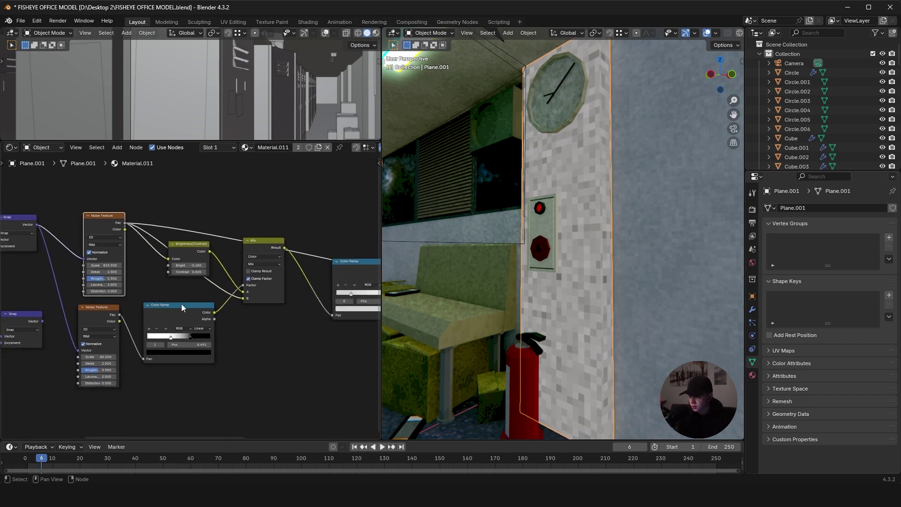
click(111, 307)
ctrl+shift+click(103, 316)
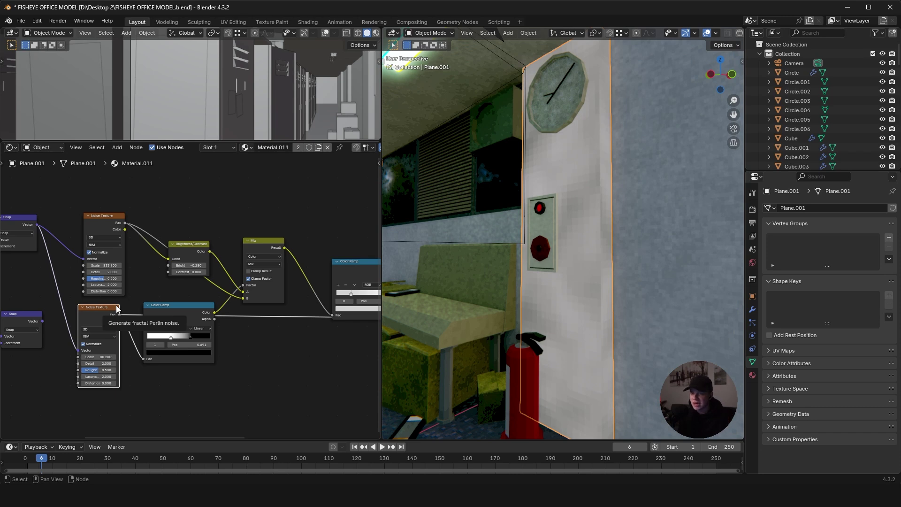
ctrl+shift+click(191, 318)
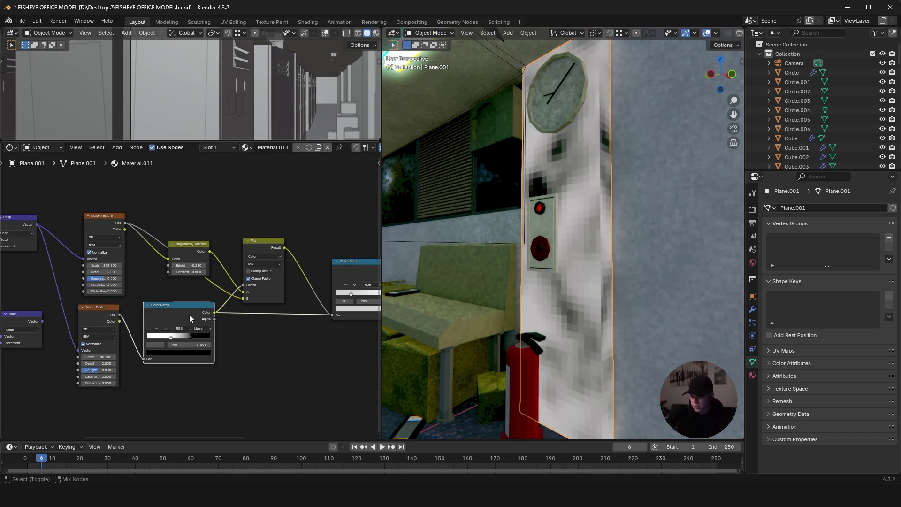
scroll(559, 244, up, 4)
middle_drag(550, 269, 458, 191)
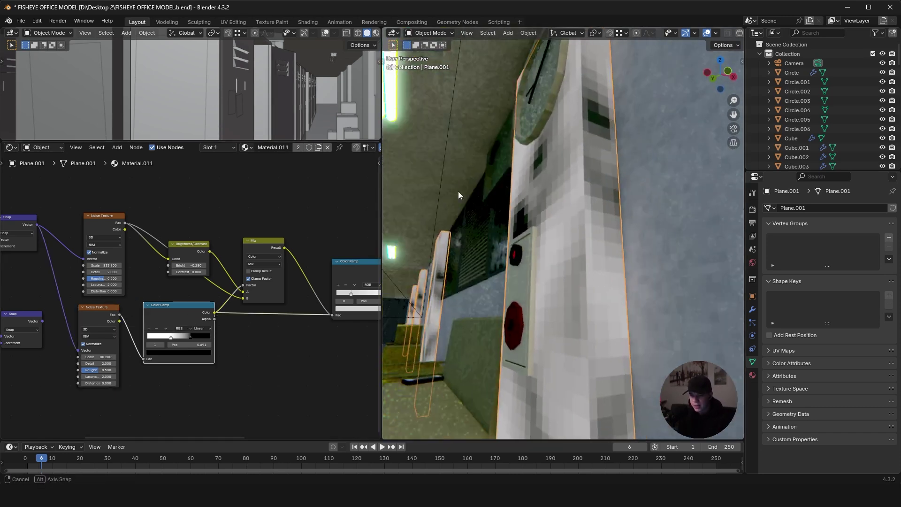
scroll(512, 181, down, 3)
middle_drag(562, 167, 554, 268)
scroll(489, 219, up, 2)
scroll(559, 272, up, 2)
Step: Select the locker door and preview its scale 6.9 Noise Texture and the connected Color Ramp
click(559, 272)
scroll(239, 307, down, 7)
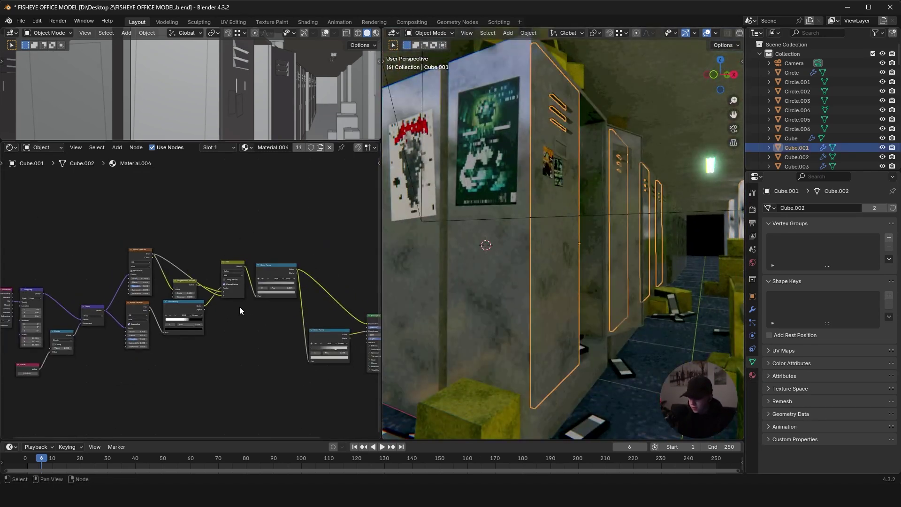
scroll(239, 306, up, 5)
ctrl+shift+click(163, 319)
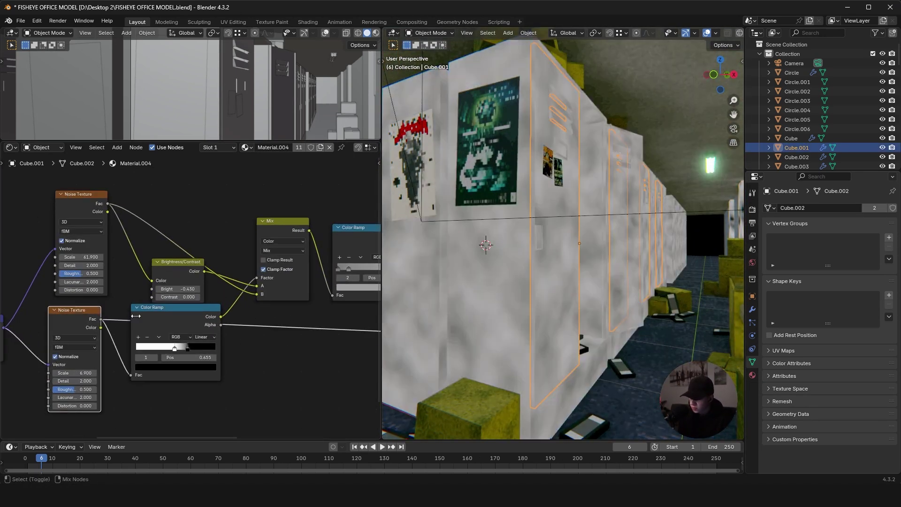
scroll(195, 314, up, 2)
shift+middle_drag(543, 255, 417, 249)
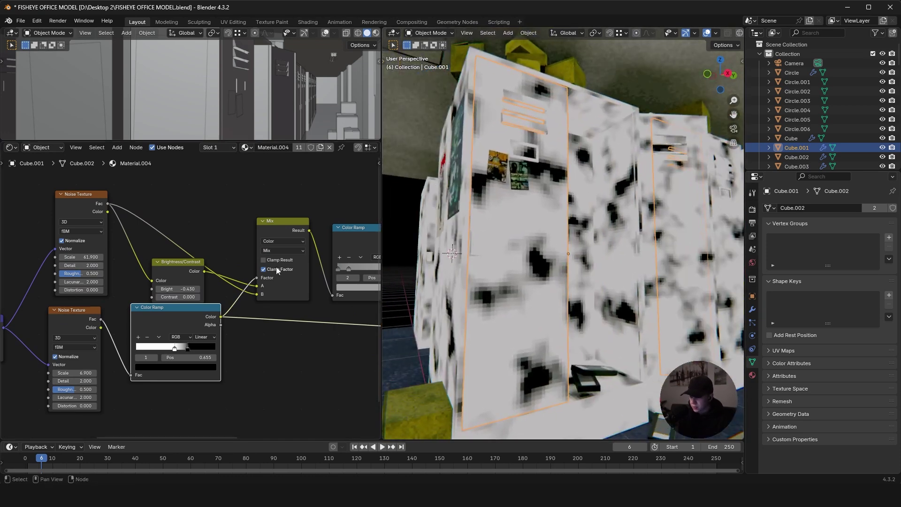
Step: Move the locker material's Brightness/Contrast node up, clear of the Color Ramp, and preview the scale 61.9 Noise Texture and the Mix node
scroll(263, 267, down, 3)
drag(181, 269, 183, 198)
ctrl+shift+click(123, 223)
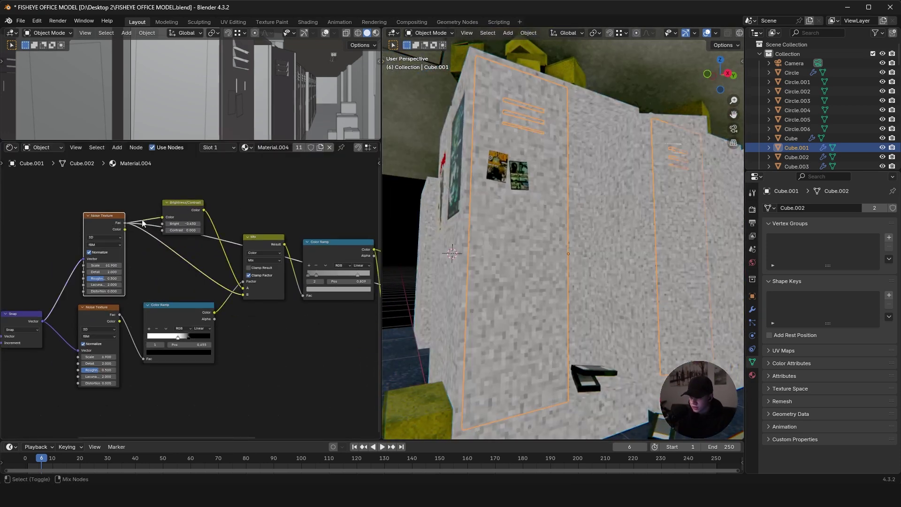
ctrl+shift+click(252, 239)
scroll(235, 240, up, 3)
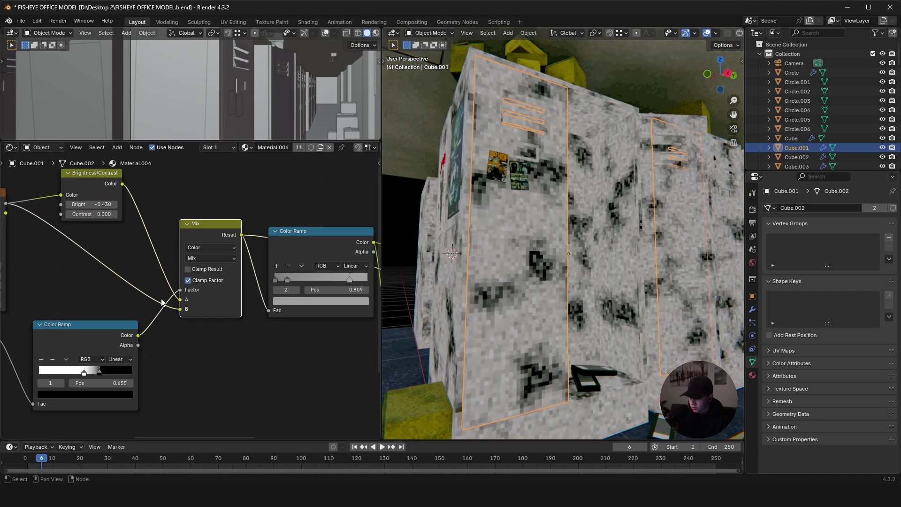
Step: Cut the links into the Mix node's A and B inputs and set A to white and B to black
ctrl+right_drag(158, 309, 159, 233)
click(223, 309)
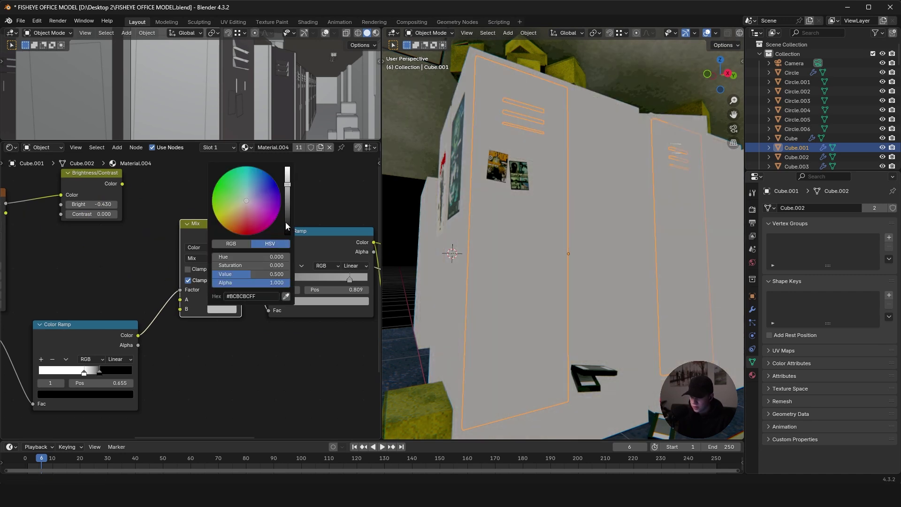
drag(286, 226, 287, 234)
click(227, 299)
drag(288, 181, 288, 158)
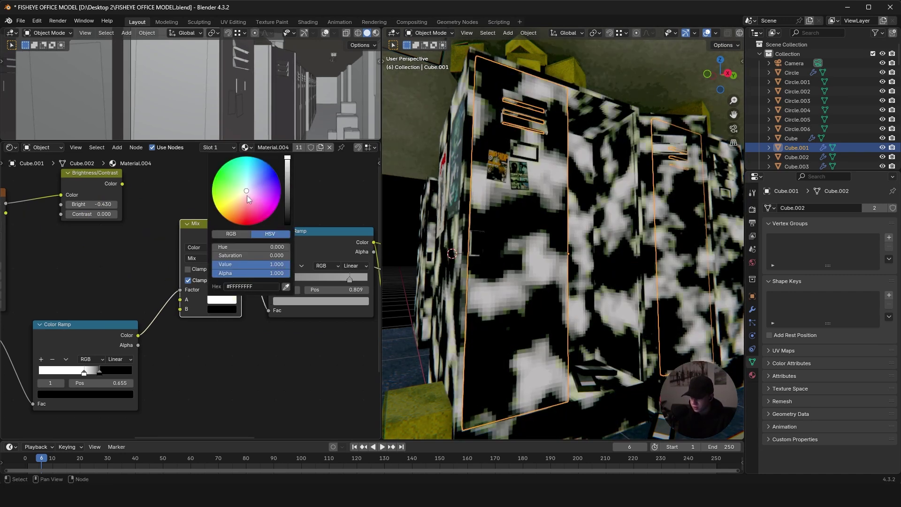
Step: Set the Mix node's A color to bright green and its B color to red
drag(249, 194, 217, 173)
click(223, 308)
drag(288, 187, 287, 162)
click(249, 264)
click(247, 226)
drag(246, 227, 247, 237)
Step: Deselect everything and examine the green and red distribution along the row of lockers
scroll(563, 240, down, 2)
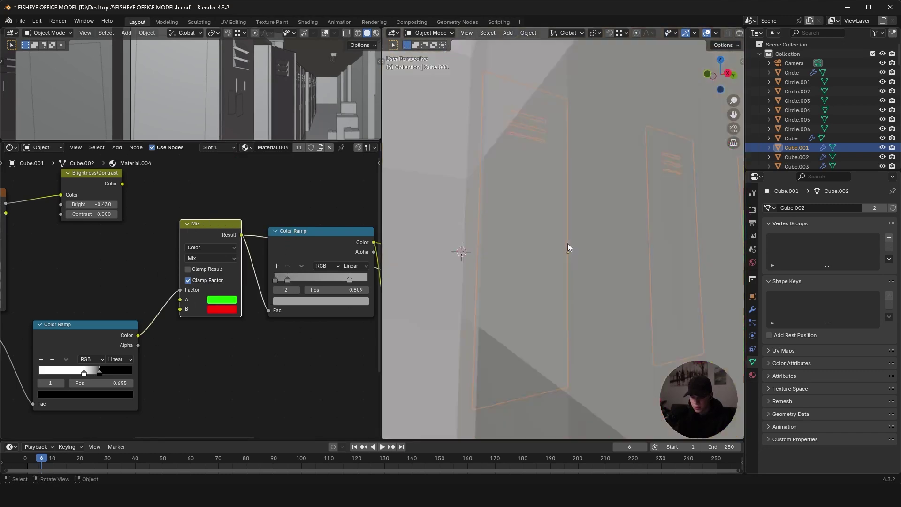
middle_drag(507, 234, 561, 193)
key(alt+a)
scroll(563, 190, down, 2)
scroll(564, 190, up, 1)
scroll(187, 281, down, 4)
Step: Connect the scale 61.9 Noise Texture's Fac output to the Mix node's B input and preview the noise and the Mix result
click(154, 227)
middle_drag(166, 216, 185, 222)
scroll(185, 222, up, 2)
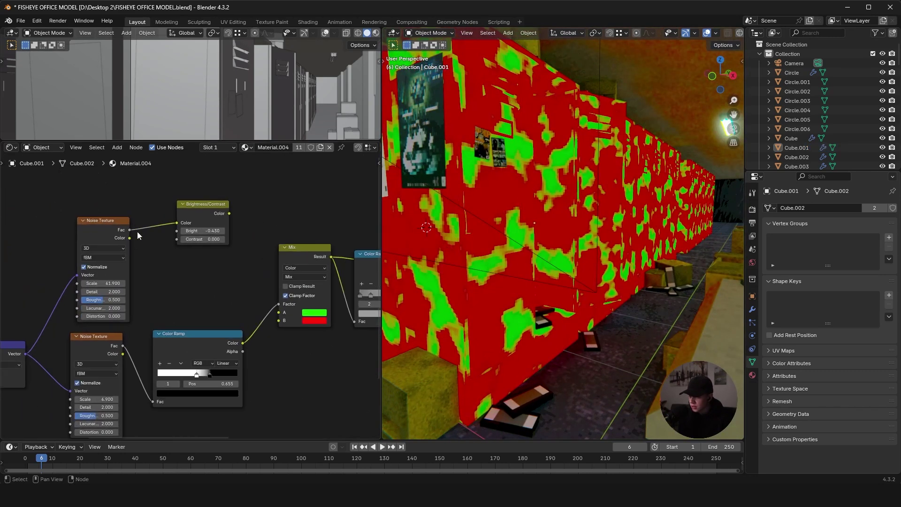
drag(129, 230, 247, 281)
drag(278, 311, 279, 312)
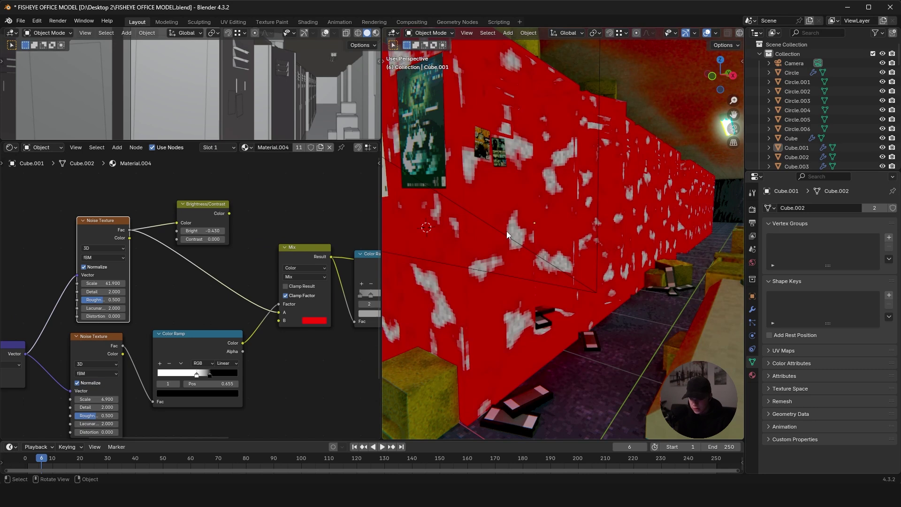
drag(278, 312, 278, 322)
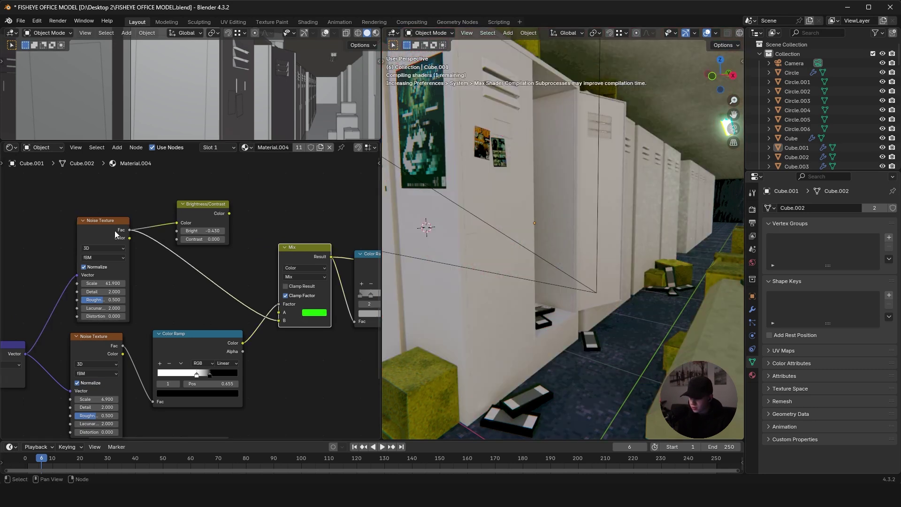
ctrl+shift+click(114, 229)
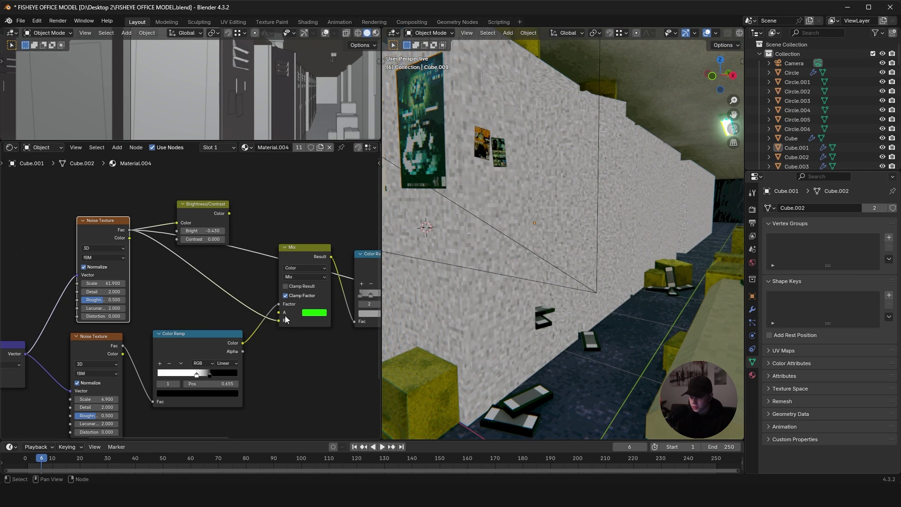
ctrl+shift+click(307, 251)
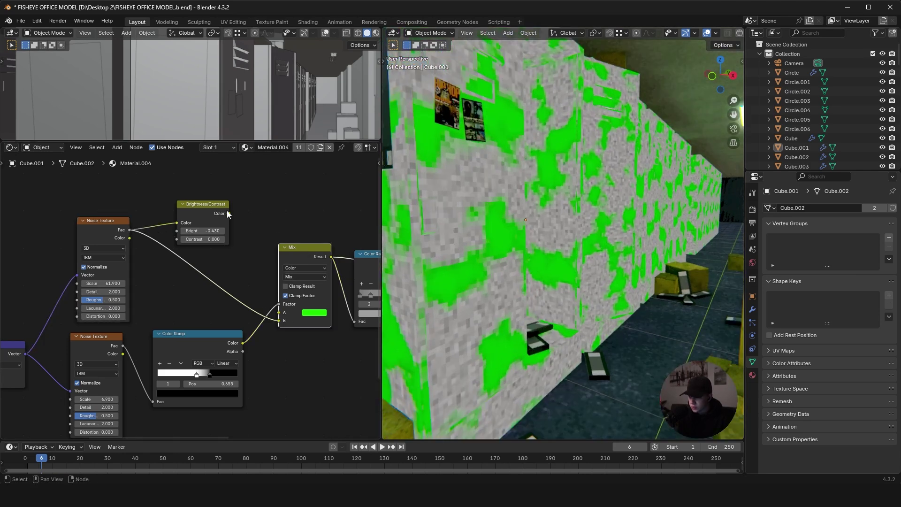
Step: Preview the Brightness/Contrast node, connect its Color output to the Mix node's A input, and preview the mixed result on the lockers
click(203, 205)
ctrl+shift+click(200, 210)
scroll(235, 211, up, 2)
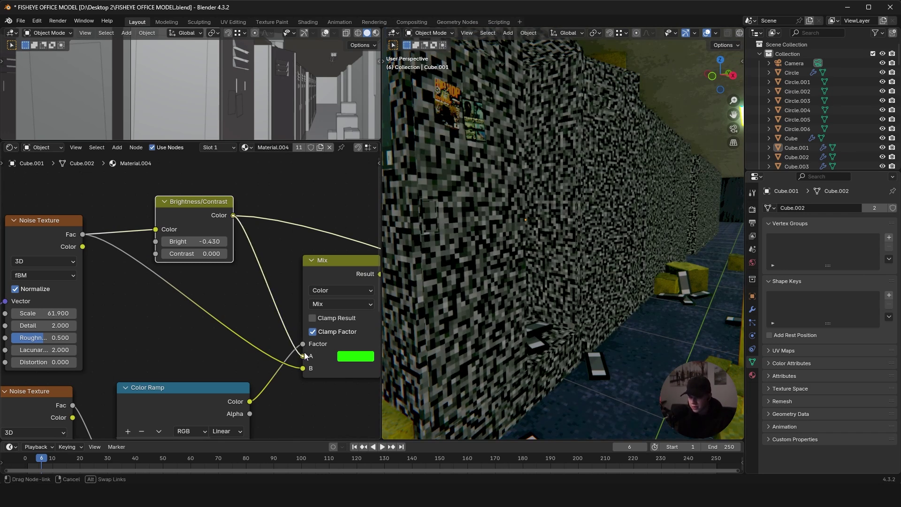
drag(304, 353, 305, 354)
middle_drag(343, 292, 236, 296)
ctrl+shift+click(242, 280)
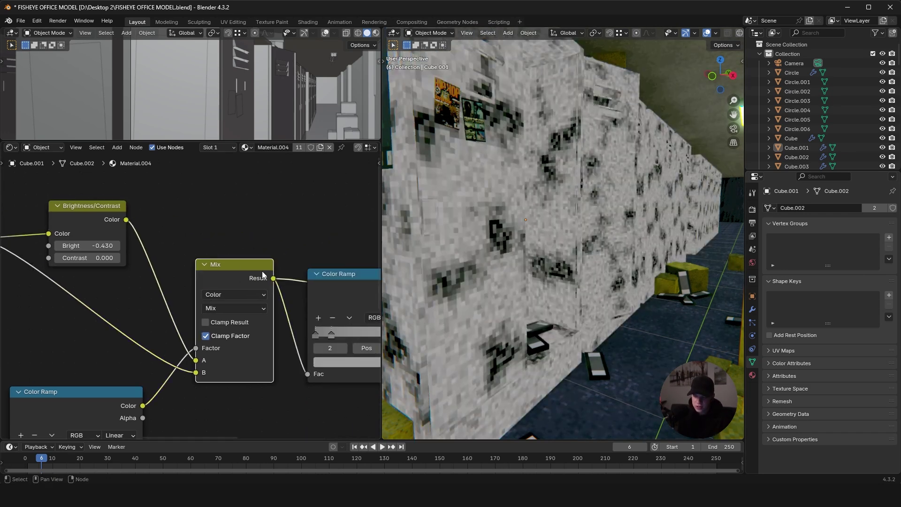
middle_drag(571, 191, 599, 245)
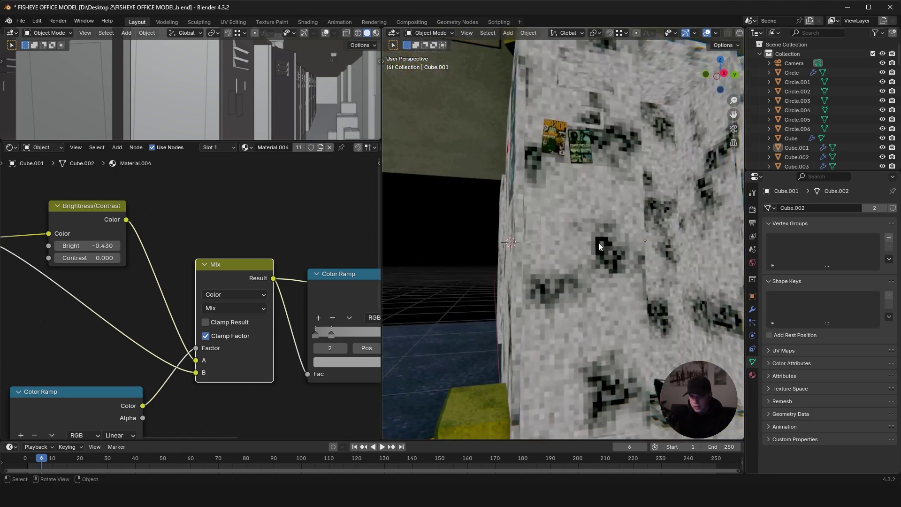
Step: Compare the preview of the Color Ramp mask with the Mix node's result on the lockers
scroll(155, 338, down, 2)
ctrl+shift+click(145, 354)
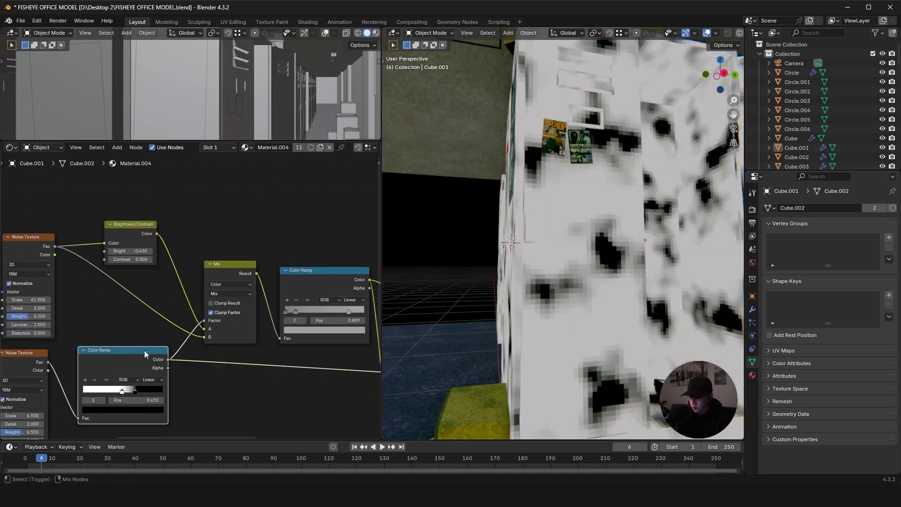
ctrl+shift+click(222, 265)
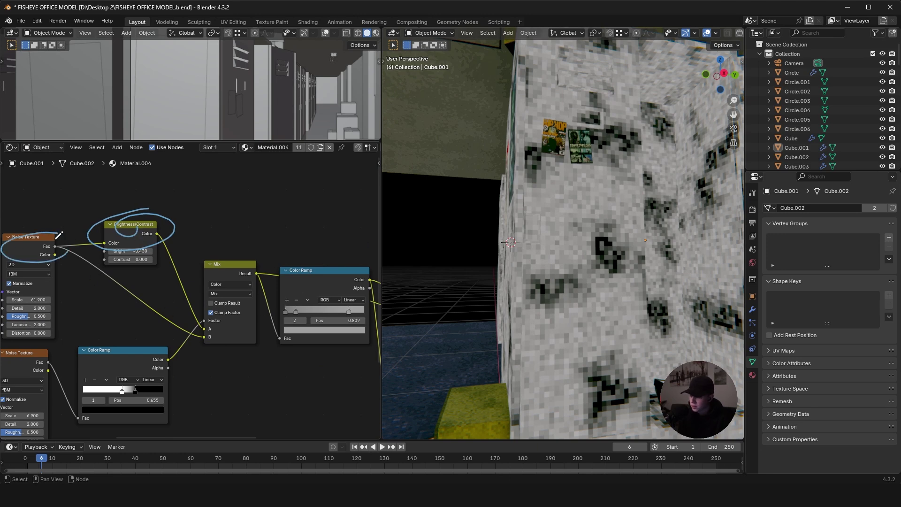
key(ctrl+z)
Step: Move the Color Ramp that follows the Mix node down and closer beneath it
ctrl+scroll(94, 265, down, 2)
scroll(94, 266, down, 4)
mouse_move(233, 283)
mouse_down()
mouse_move(214, 292)
mouse_move(225, 343)
mouse_move(194, 348)
mouse_up()
scroll(197, 310, down, 3)
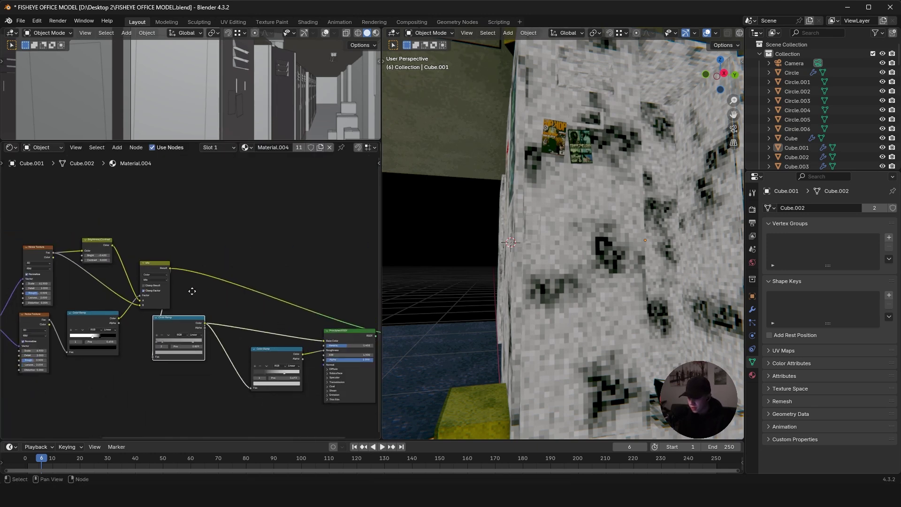
Step: Move the Color Ramp that follows the Mix node up beside it and preview its output on the lockers
mouse_move(191, 291)
middle_down()
mouse_move(145, 280)
mouse_move(300, 295)
middle_up()
scroll(217, 306, up, 4)
drag(215, 310, 267, 230)
ctrl+shift+click(266, 230)
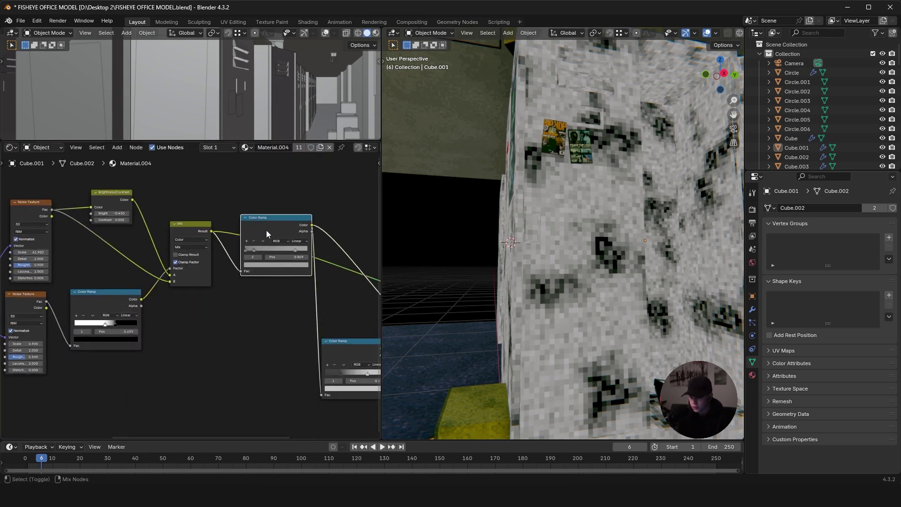
middle_drag(512, 243, 565, 247)
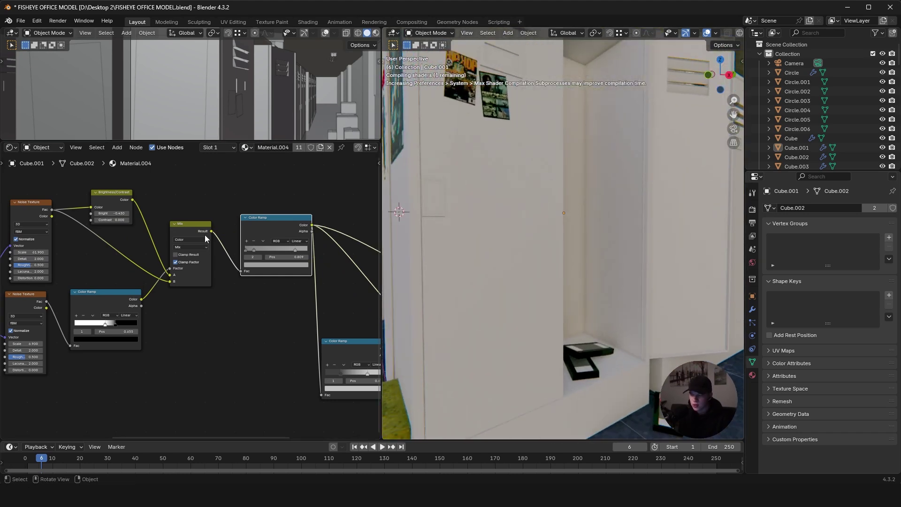
Step: Compare the Mix node's result with the following Color Ramp's output, and select the ramp's first color stop for inspection
ctrl+shift+click(192, 228)
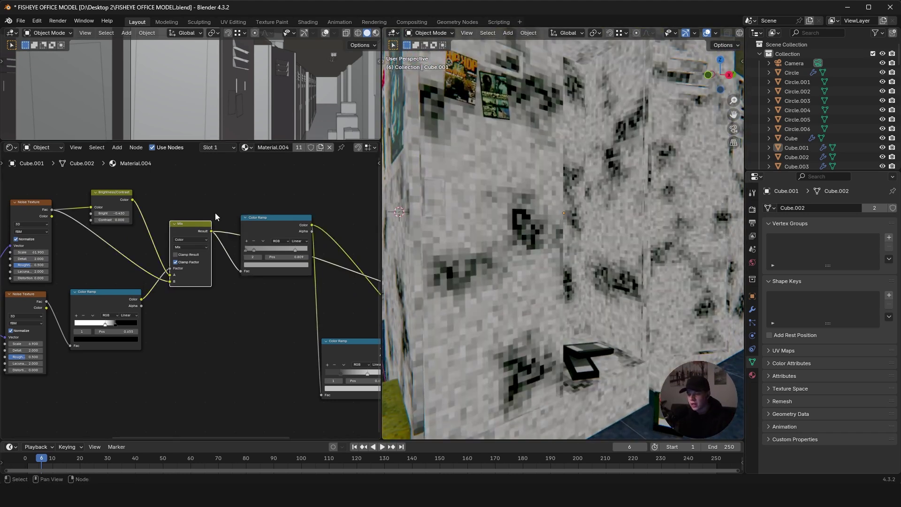
ctrl+shift+click(279, 229)
scroll(279, 230, up, 6)
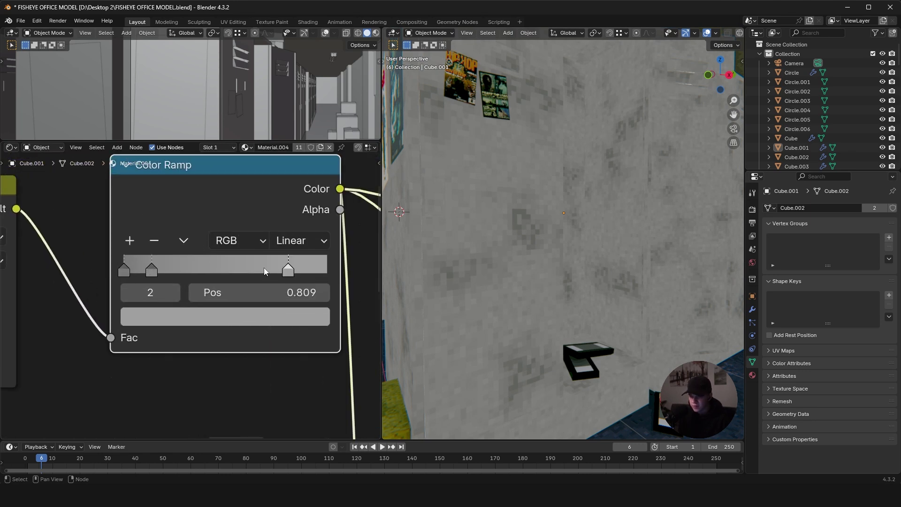
click(124, 269)
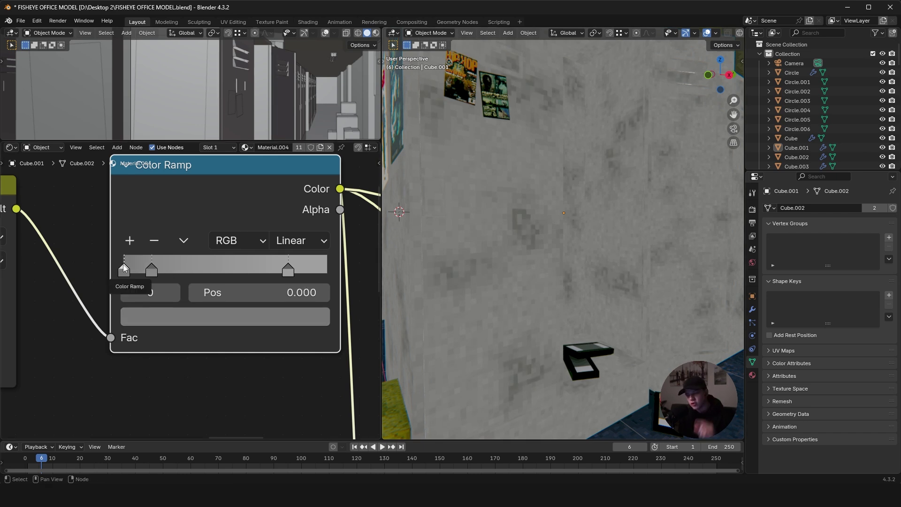
scroll(123, 264, down, 5)
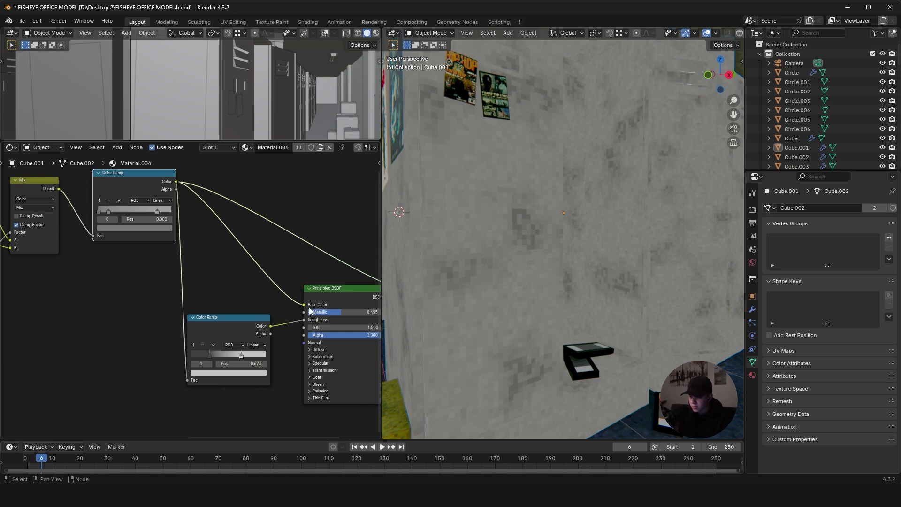
Step: Preview the Color Ramp that drives Roughness, and reconnect the Principled BSDF to the Material Output
ctrl+shift+click(224, 322)
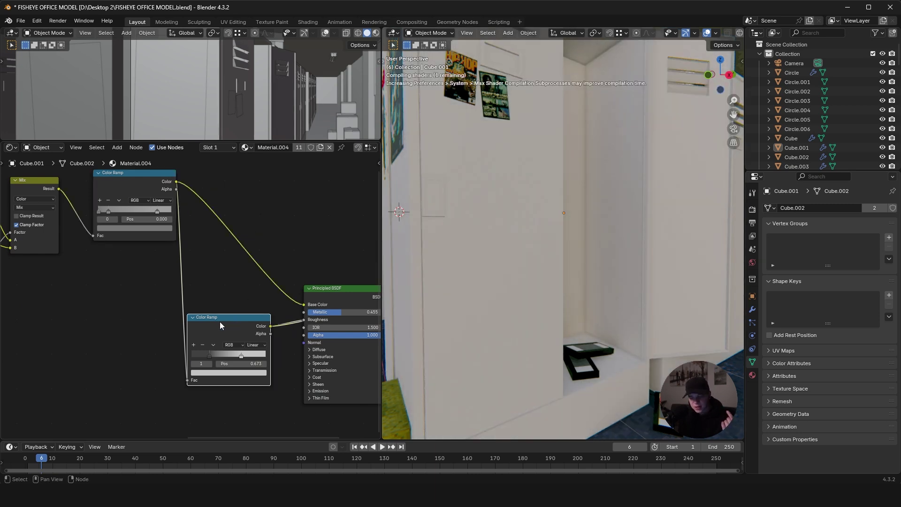
middle_drag(301, 213, 215, 197)
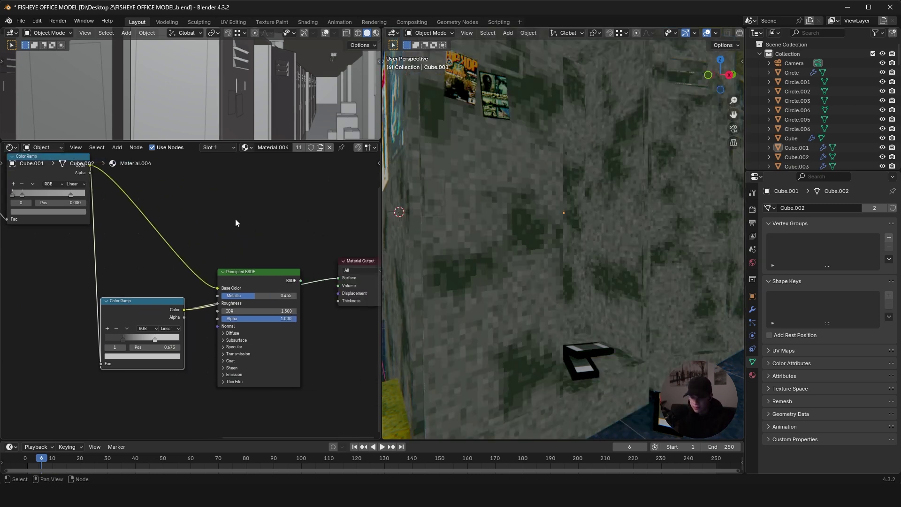
ctrl+shift+click(256, 284)
Step: Cut the Color Ramp's link to Roughness, inspect the lockers without it, and undo the cut
ctrl+right_drag(203, 313, 206, 299)
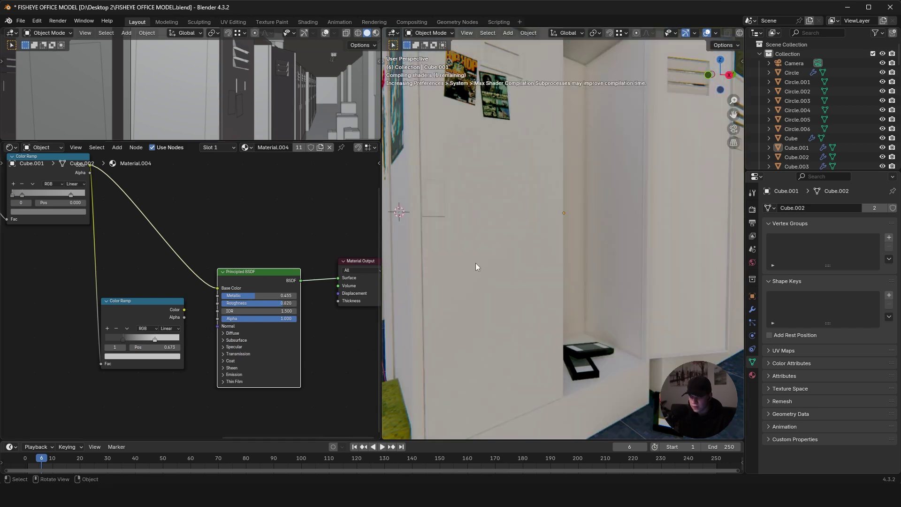
mouse_move(413, 212)
middle_down()
mouse_move(545, 196)
mouse_move(592, 270)
mouse_move(565, 261)
mouse_move(543, 283)
middle_up()
key(ctrl+z)
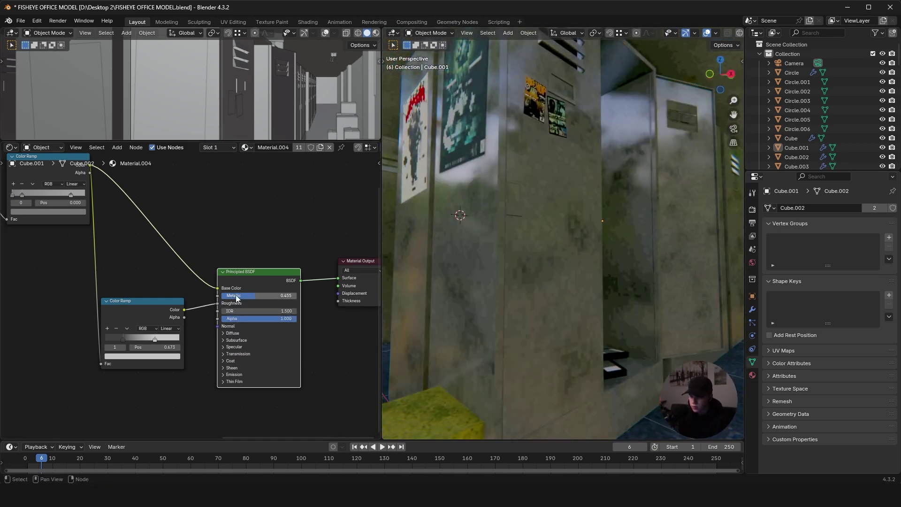
Step: Select the pillar plane behind the wall clock and bring its material's Color Ramp and correction nodes into view
middle_drag(460, 244, 585, 264)
click(585, 265)
key(Home)
scroll(244, 235, up, 3)
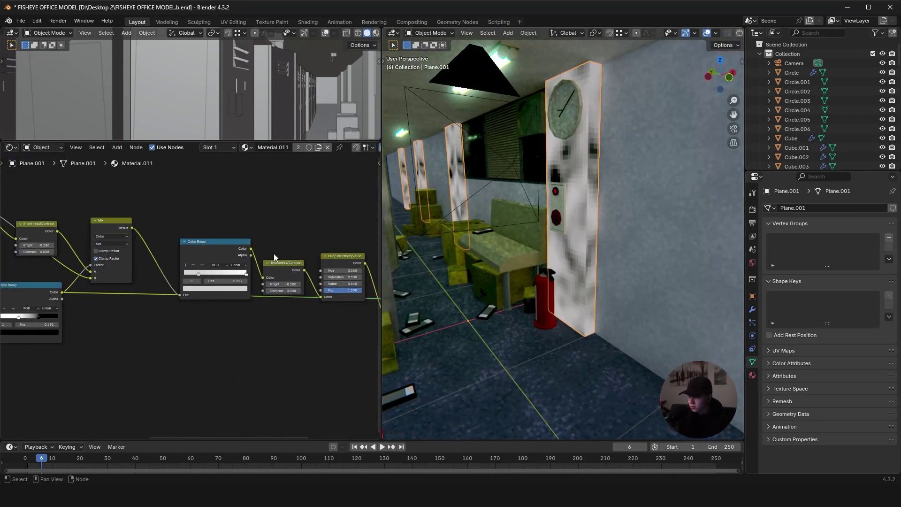
scroll(267, 258, down, 1)
middle_drag(36, 227, 119, 232)
middle_drag(298, 262, 173, 257)
Step: Move the pillar material's Color Ramp away from the Brightness/Contrast node and preview the Hue/Saturation/Value output on the pillar
ctrl+shift+click(295, 270)
drag(173, 254, 142, 242)
scroll(564, 192, up, 5)
middle_drag(563, 192, 615, 186)
scroll(615, 186, down, 1)
middle_drag(219, 251, 185, 244)
ctrl+shift+click(226, 267)
scroll(318, 288, up, 1)
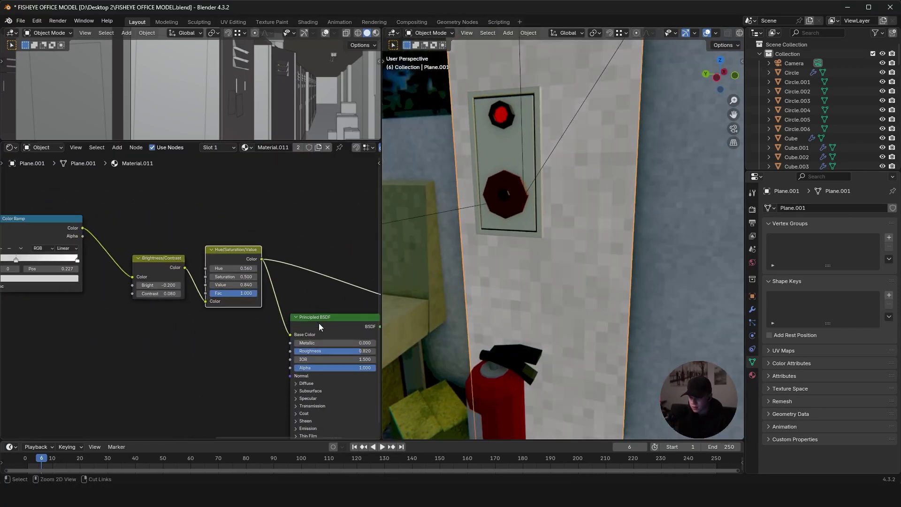
Step: Select the cardboard box behind the bench and focus the viewport on it to examine its pixelated texture
scroll(480, 283, down, 5)
middle_drag(479, 284, 597, 246)
scroll(568, 246, up, 5)
key(alt+a)
scroll(598, 246, up, 2)
click(525, 242)
click(534, 236)
key(KP_Decimal)
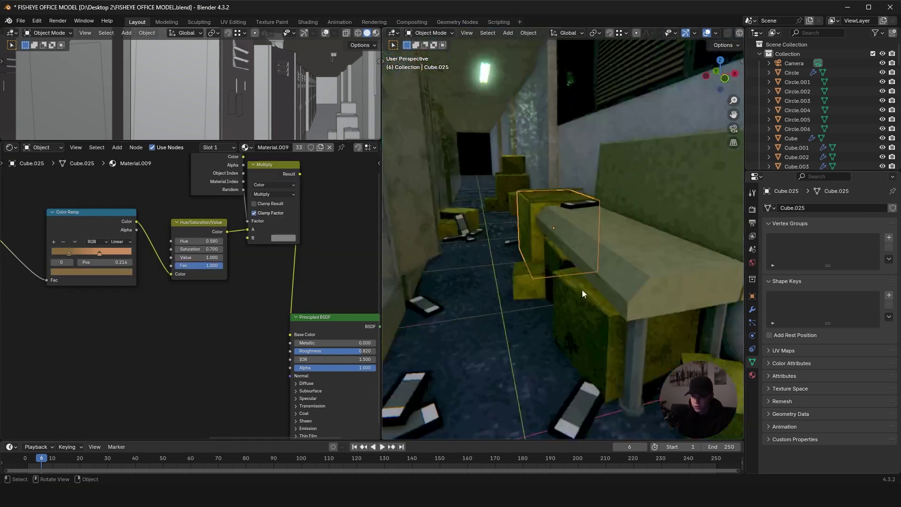
middle_drag(518, 258, 594, 290)
scroll(595, 290, up, 2)
scroll(134, 244, down, 6)
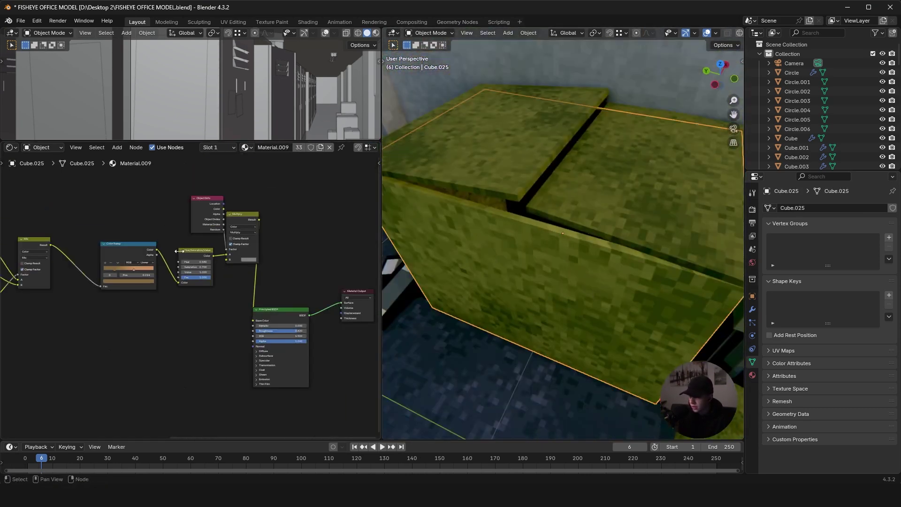
Step: Preview the orange-brown Color Ramp of the box material on the selected box
middle_drag(130, 243, 237, 304)
scroll(237, 304, up, 4)
scroll(178, 277, down, 6)
middle_drag(173, 275, 277, 250)
click(278, 253)
middle_drag(355, 298, 262, 294)
scroll(263, 294, up, 5)
ctrl+shift+click(221, 277)
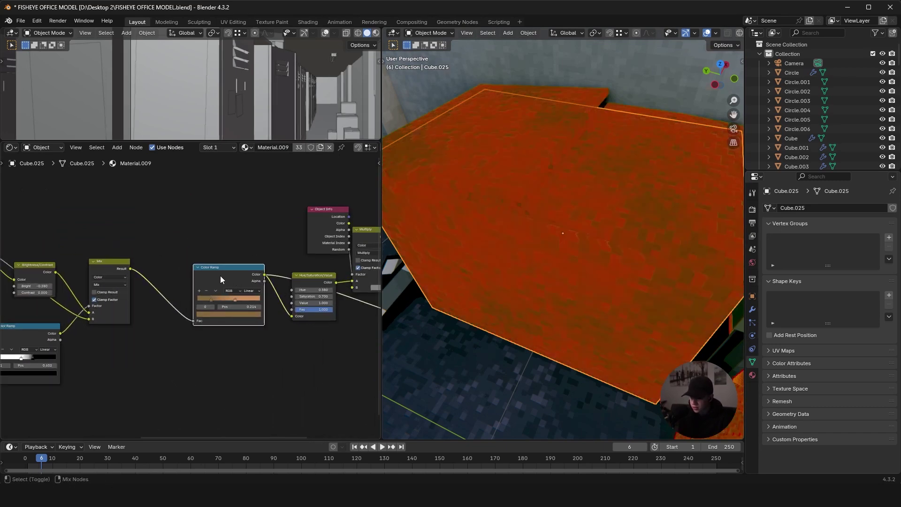
Step: Move the box material's Color Ramp slightly away from the Hue/Saturation/Value node and preview that node's color on the box
drag(208, 276, 190, 272)
middle_drag(285, 279, 213, 285)
scroll(209, 283, up, 3)
ctrl+shift+click(249, 278)
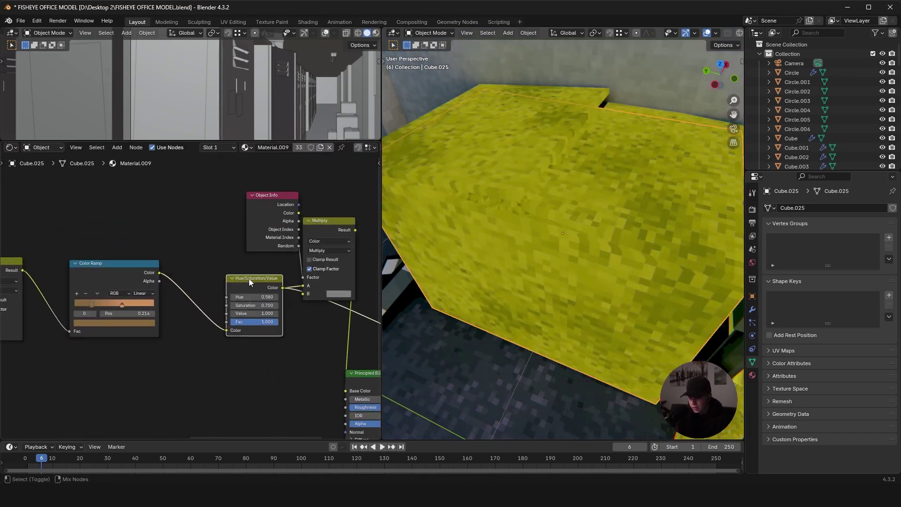
Step: Move the Object Info node away from the Multiply node and preview the Multiply result on the box
scroll(276, 290, up, 1)
middle_drag(277, 291, 224, 301)
drag(243, 224, 154, 210)
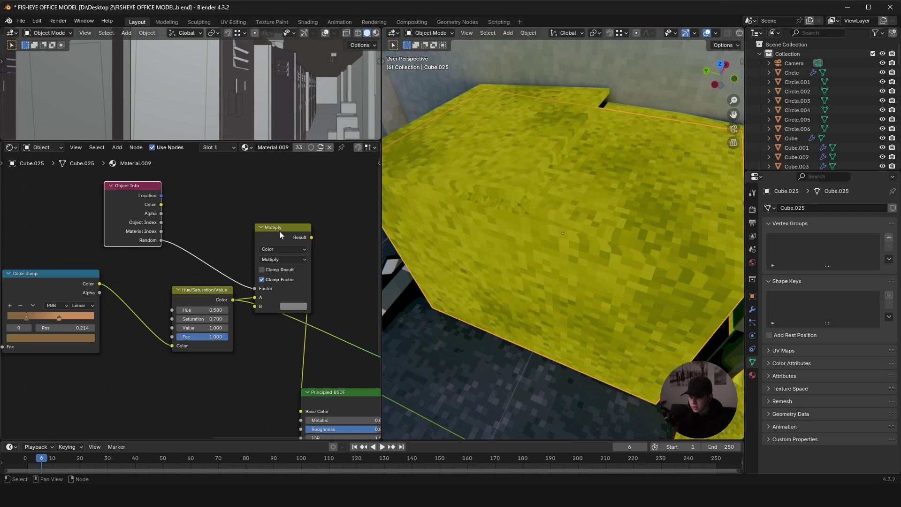
ctrl+shift+click(280, 232)
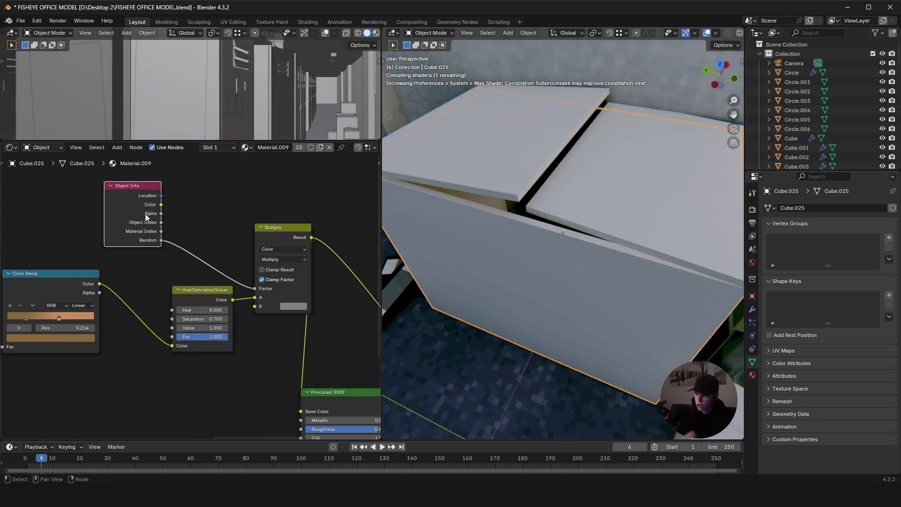
Step: Preview the Object Info node's Random output and examine how the shade varies between boxes
scroll(151, 213, up, 2)
scroll(158, 208, down, 2)
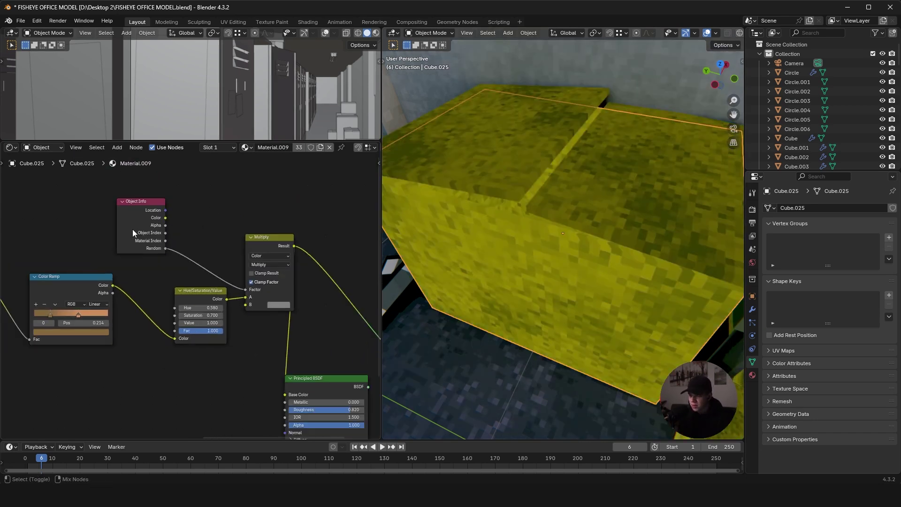
ctrl+shift+click(133, 230)
scroll(462, 210, down, 6)
middle_drag(521, 222, 559, 230)
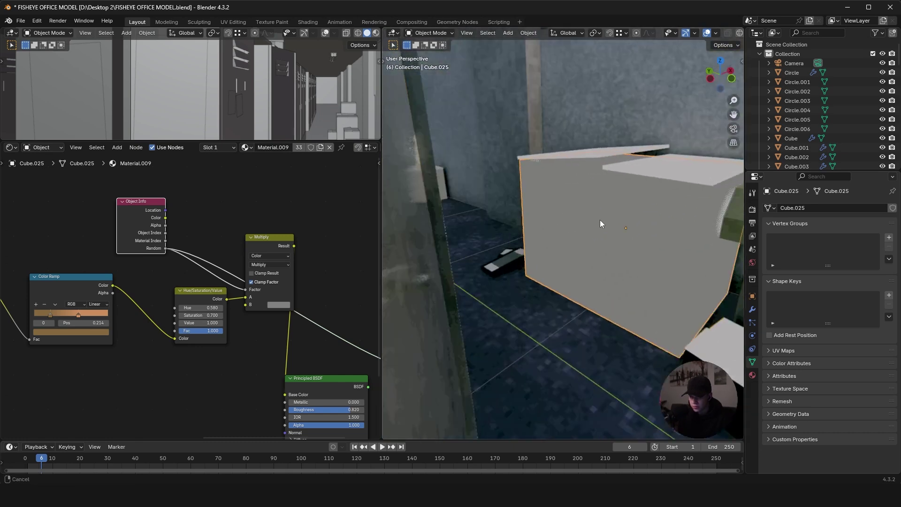
middle_drag(475, 147, 652, 181)
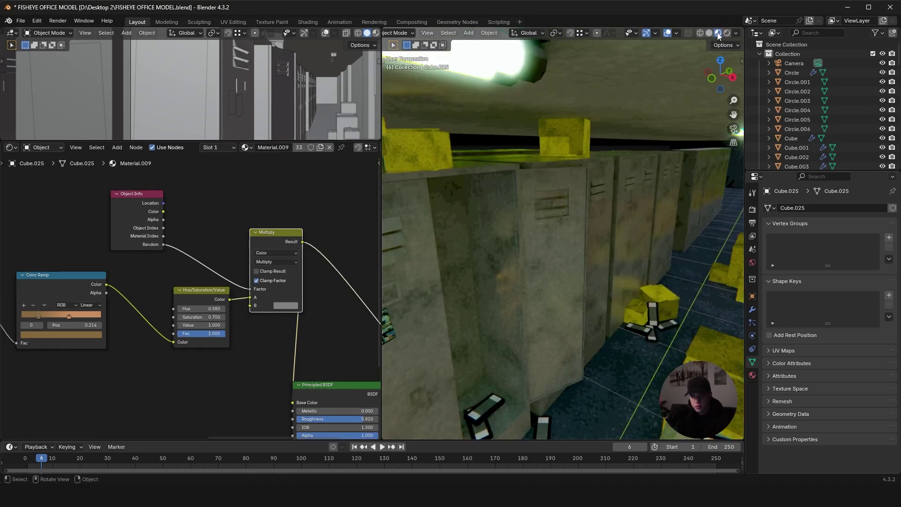
Step: Disable the compositor in the viewport shading and adjust the brightness of the Multiply node's B color
click(736, 33)
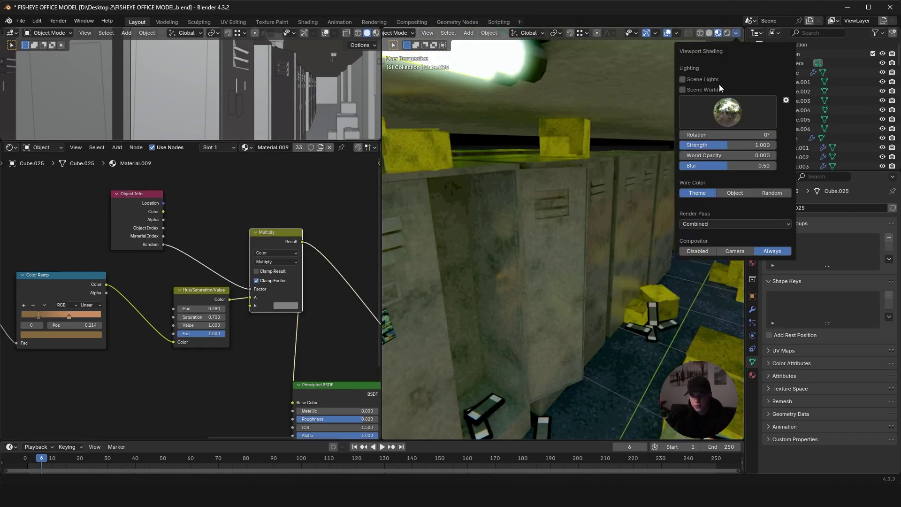
click(706, 250)
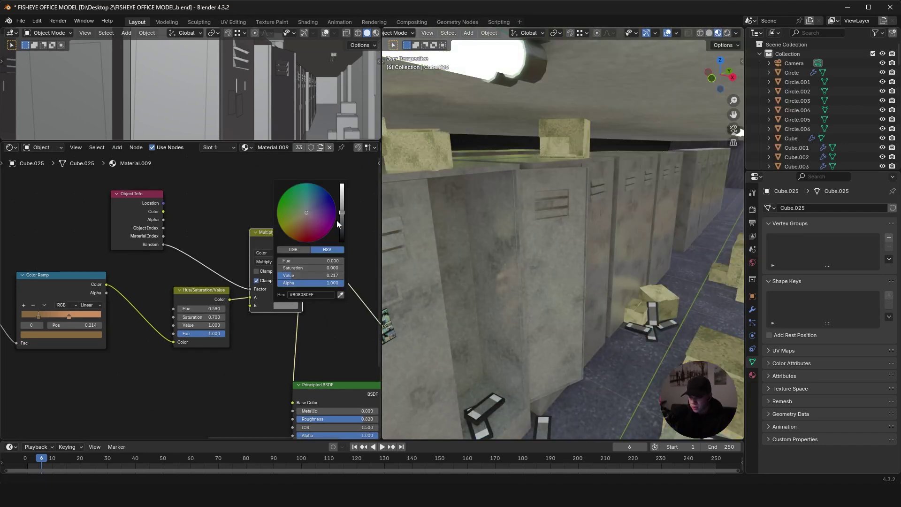
mouse_move(341, 223)
mouse_down()
mouse_move(341, 242)
mouse_move(341, 184)
mouse_move(342, 212)
mouse_up()
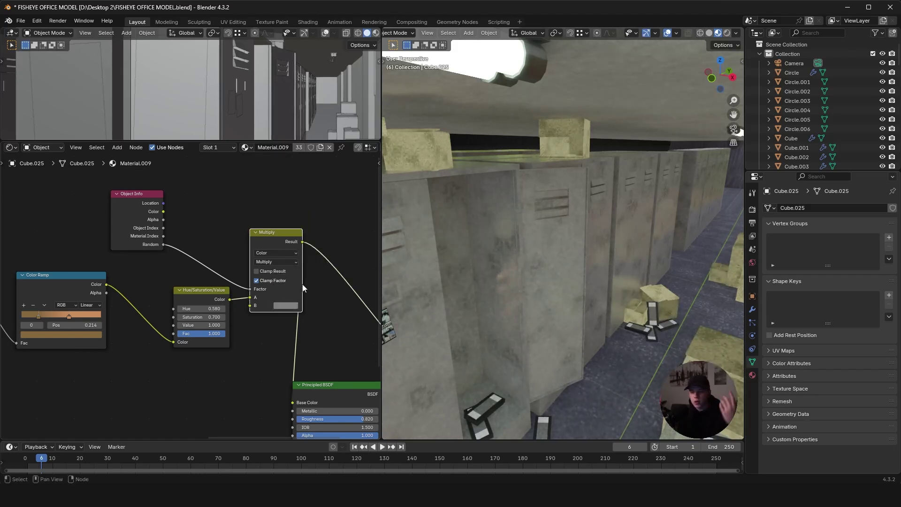
Step: Review the Object Info, Hue/Saturation/Value and Multiply chain, and reconnect the Principled BSDF to the box material's output
scroll(161, 280, down, 5)
middle_drag(218, 239, 161, 210)
scroll(161, 210, up, 2)
click(254, 233)
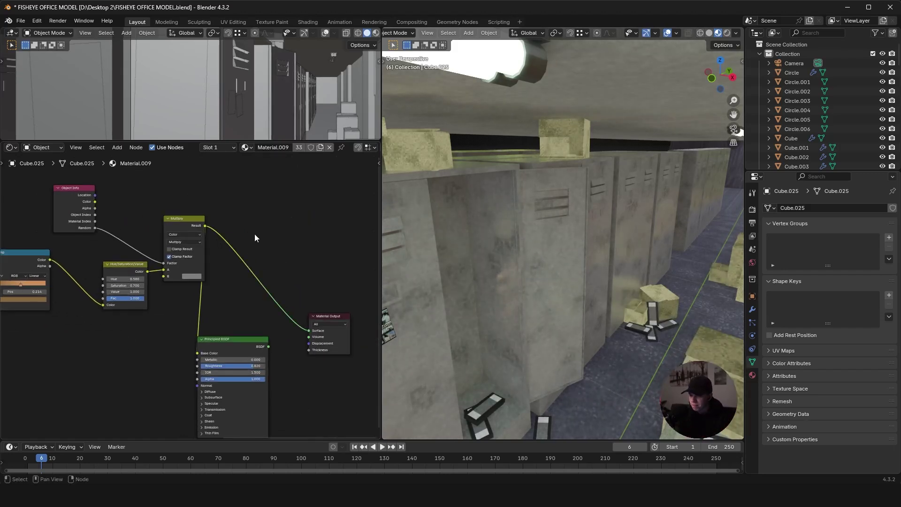
middle_drag(117, 257, 185, 288)
scroll(185, 287, up, 4)
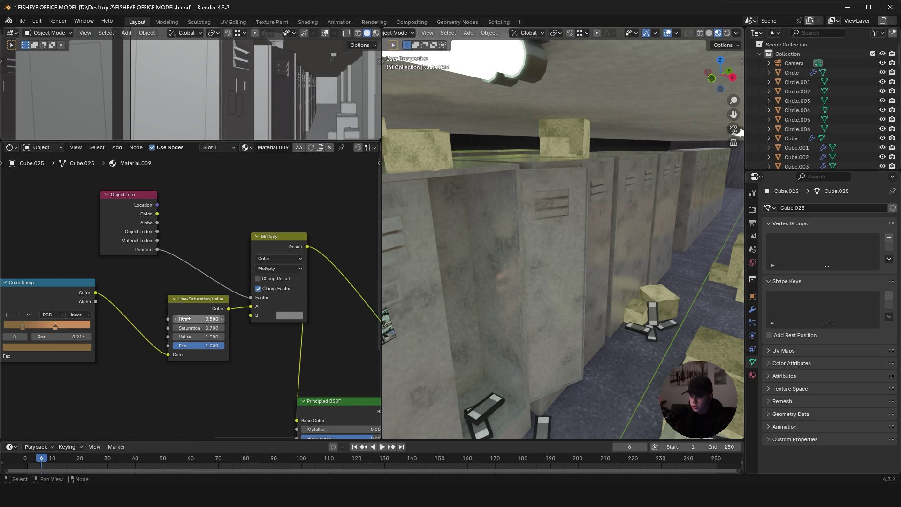
scroll(270, 245, down, 5)
middle_drag(269, 252, 233, 246)
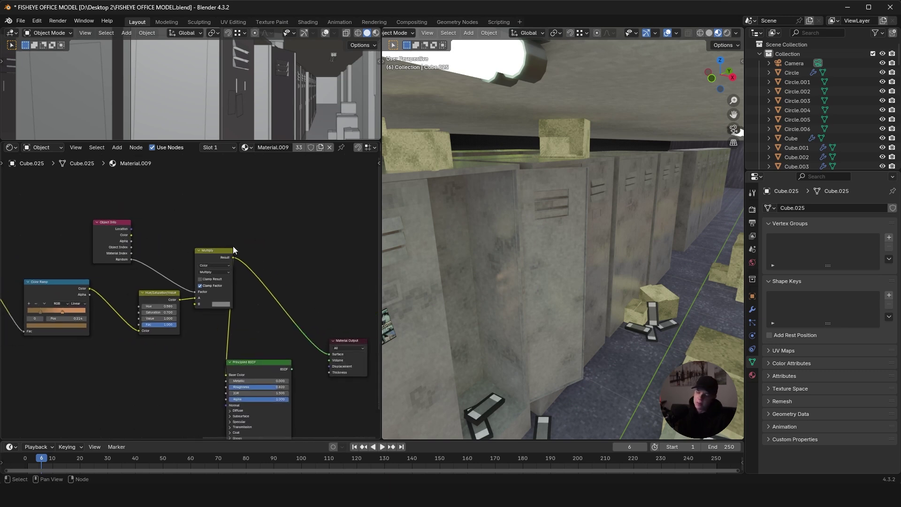
middle_drag(283, 342, 264, 296)
scroll(263, 296, up, 3)
ctrl+shift+click(292, 322)
Step: Look through the scene camera and examine the boxes along the corridor up close
middle_drag(559, 297, 604, 260)
scroll(616, 287, up, 3)
key(KP_0)
scroll(576, 312, up, 2)
shift+middle_drag(567, 348, 571, 221)
shift+middle_drag(399, 258, 528, 260)
scroll(528, 261, up, 2)
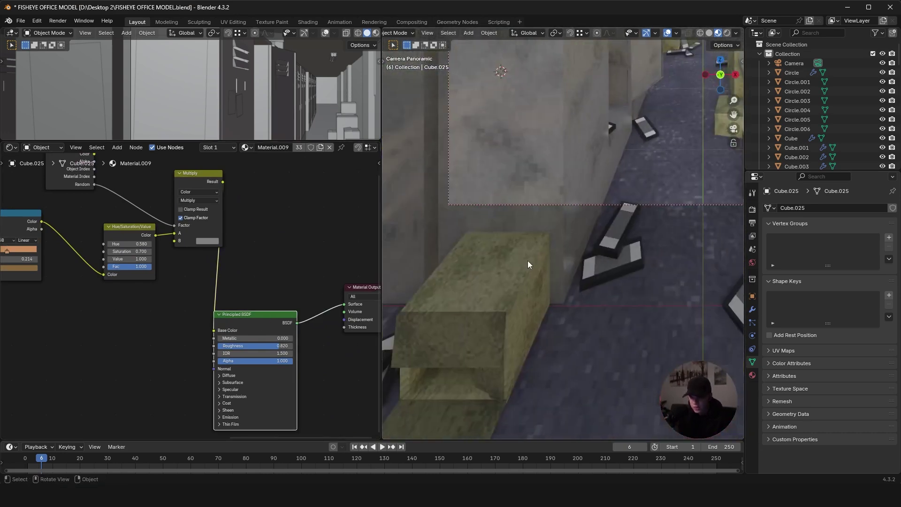
scroll(528, 260, down, 4)
shift+middle_drag(587, 254, 620, 191)
scroll(537, 241, up, 2)
shift+middle_drag(658, 127, 591, 281)
scroll(537, 242, up, 3)
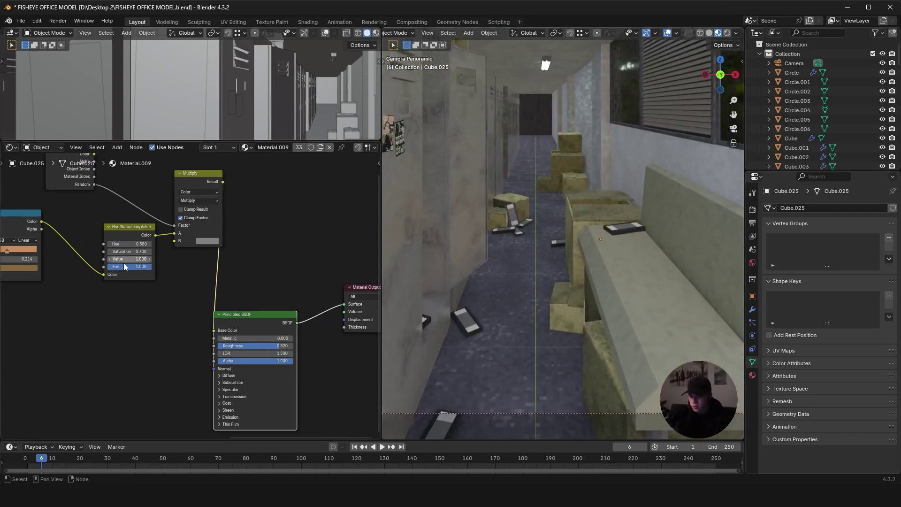
Step: Preview the scale 3.000 Noise Texture and its black-and-white Color Ramp mask on the corridor boxes
scroll(125, 268, down, 5)
middle_drag(125, 268, 338, 279)
middle_drag(126, 296, 240, 292)
scroll(327, 296, up, 5)
ctrl+shift+click(241, 308)
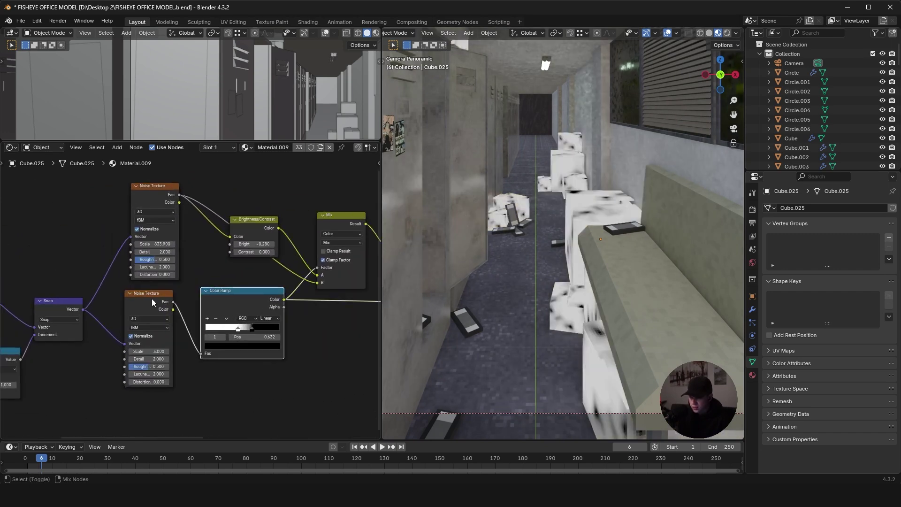
ctrl+shift+click(151, 299)
ctrl+shift+click(213, 300)
scroll(528, 244, up, 2)
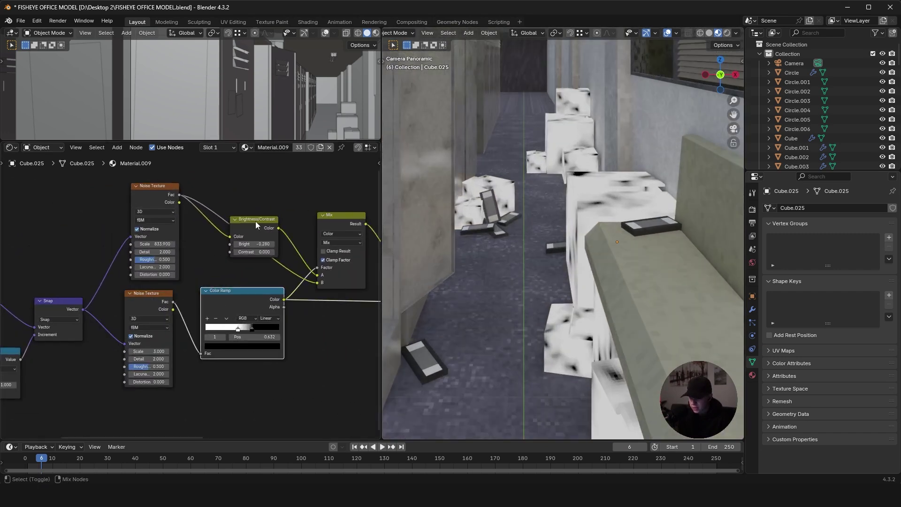
Step: Preview the box material's Brightness/Contrast, Mix, orange-brown Color Ramp and Hue/Saturation/Value nodes in order
ctrl+shift+click(244, 219)
ctrl+shift+click(348, 218)
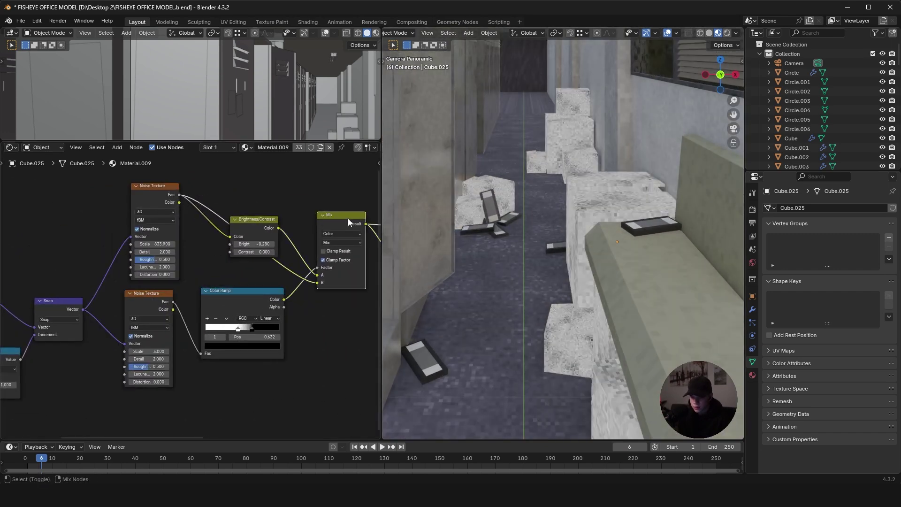
middle_drag(347, 218, 23, 271)
ctrl+shift+click(150, 273)
ctrl+shift+click(301, 278)
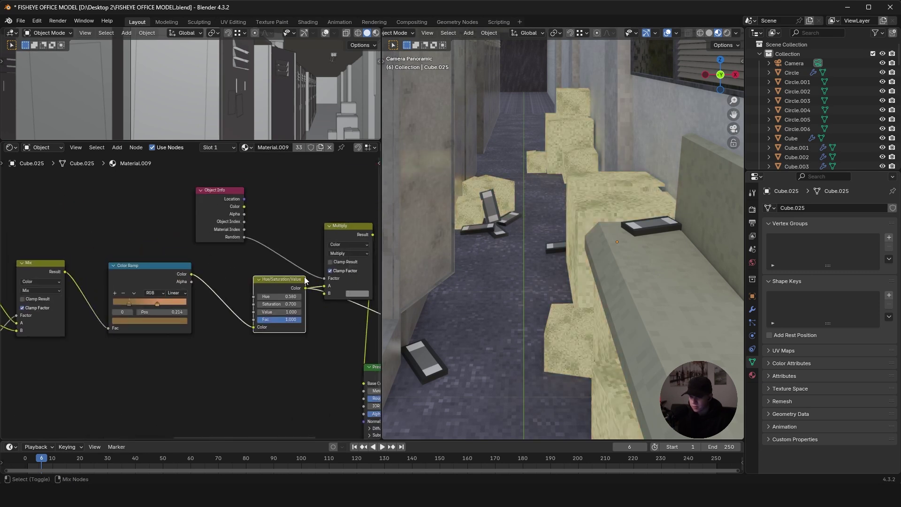
Step: Preview the Multiply result on the boxes, and return the Principled BSDF to the Material Output
middle_drag(305, 279, 206, 279)
ctrl+shift+click(265, 227)
middle_drag(305, 345, 278, 274)
ctrl+shift+click(275, 293)
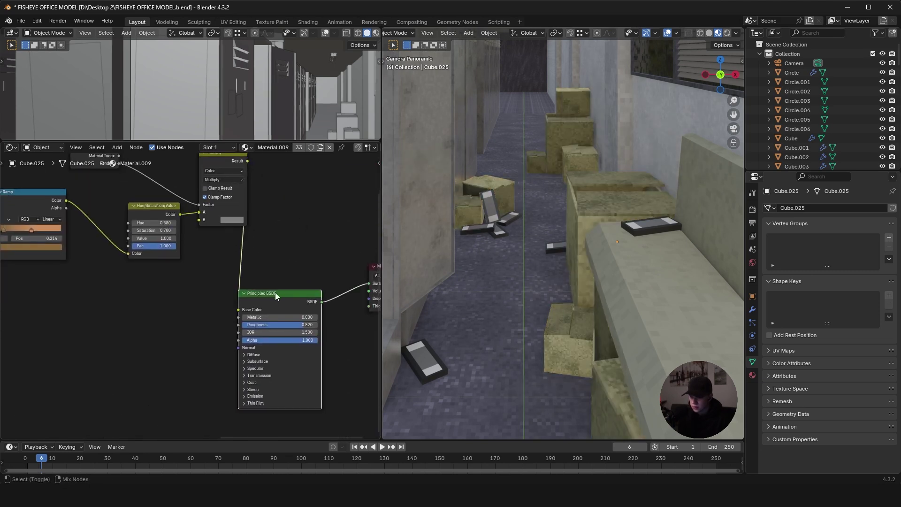
Step: Return to the scene camera's view and examine the full textured corridor
scroll(567, 239, down, 2)
middle_drag(587, 239, 596, 195)
key(KP_0)
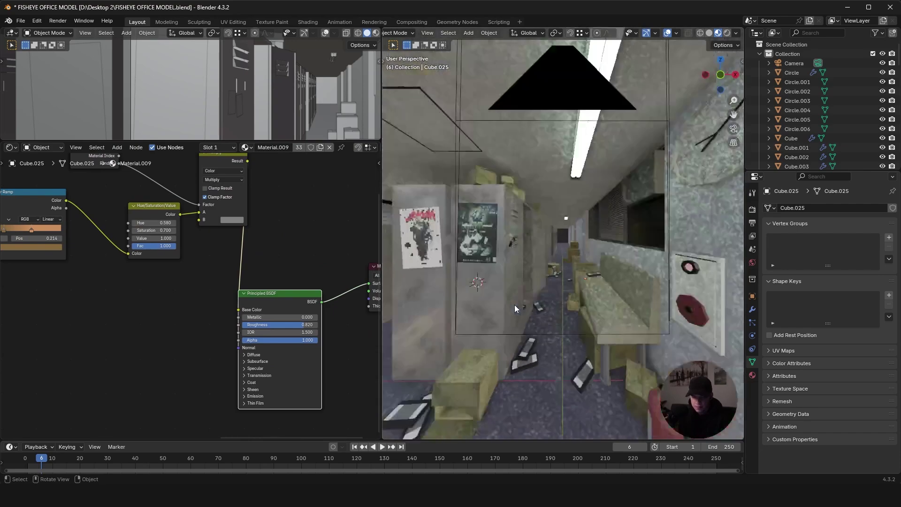
scroll(592, 266, up, 5)
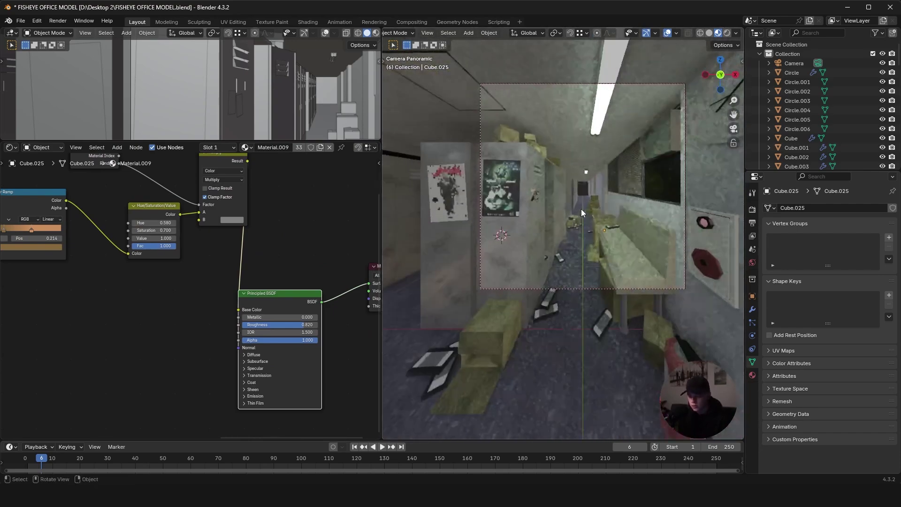